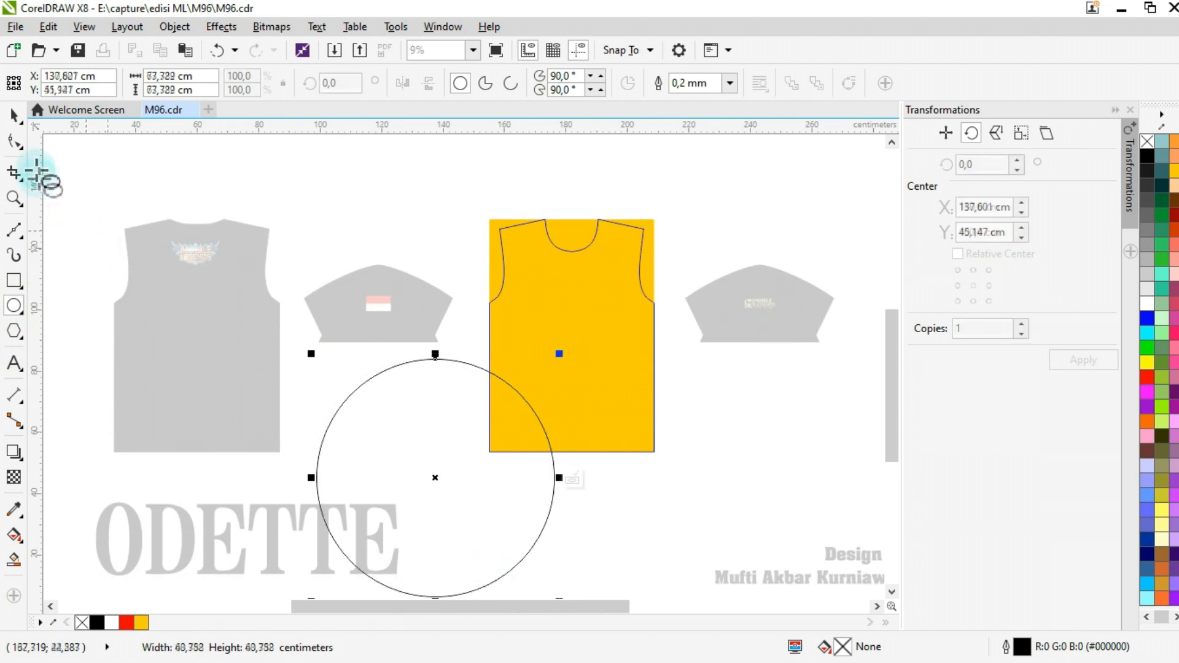
# Step: Move the circle onto the yellow front panel and enlarge it to about 110 cm in diameter, extending past the panel's edges
pyautogui.moveTo(436, 478); pyautogui.dragTo(603, 361)
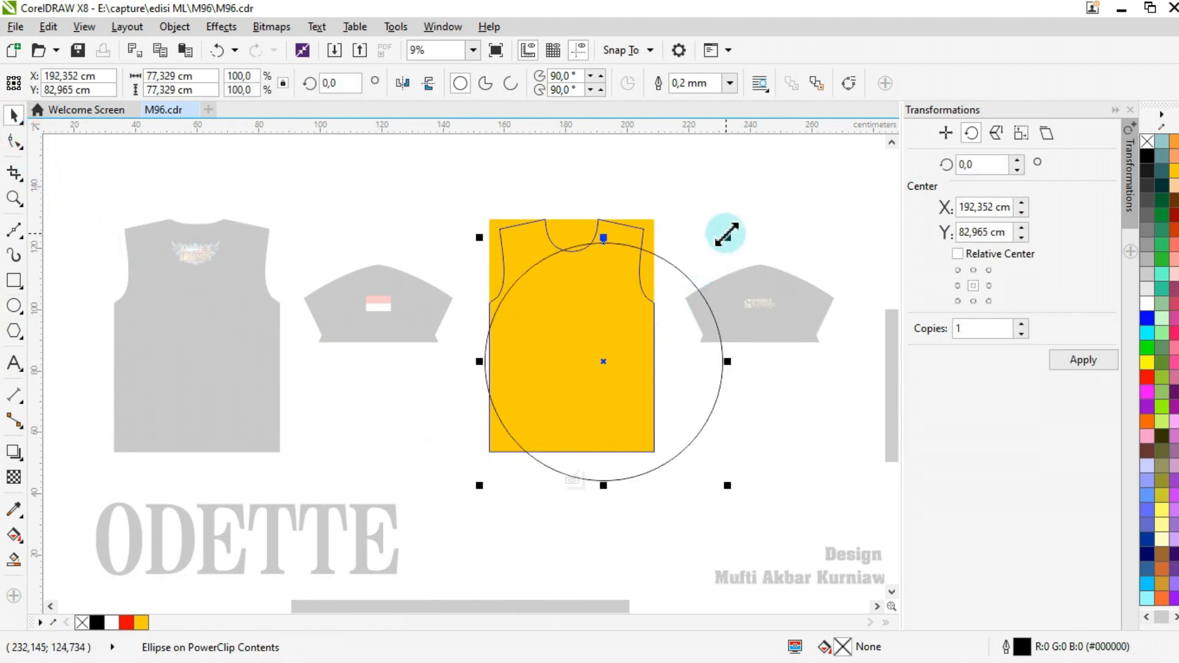
pyautogui.moveTo(739, 221); pyautogui.dragTo(772, 191)
pyautogui.moveTo(604, 361); pyautogui.dragTo(607, 330)
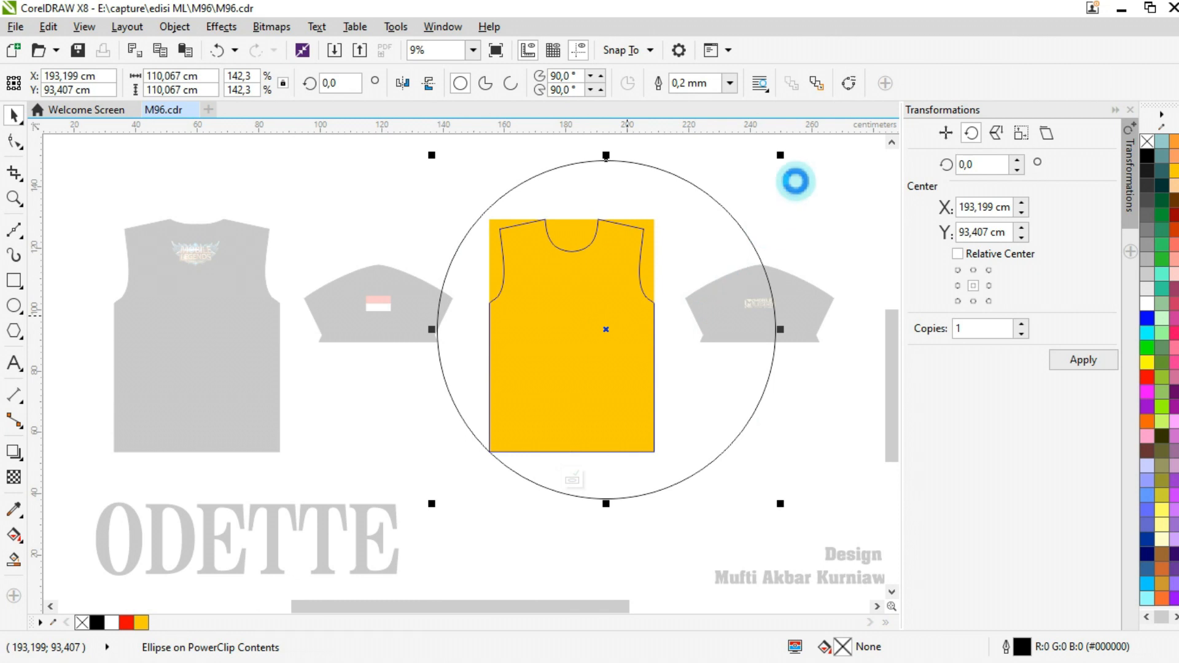
# Step: Add a concentric copy of the circle about 101.6 cm in diameter and trim the outer circle with it
pyautogui.moveTo(779, 158); pyautogui.dragTo(772, 166)
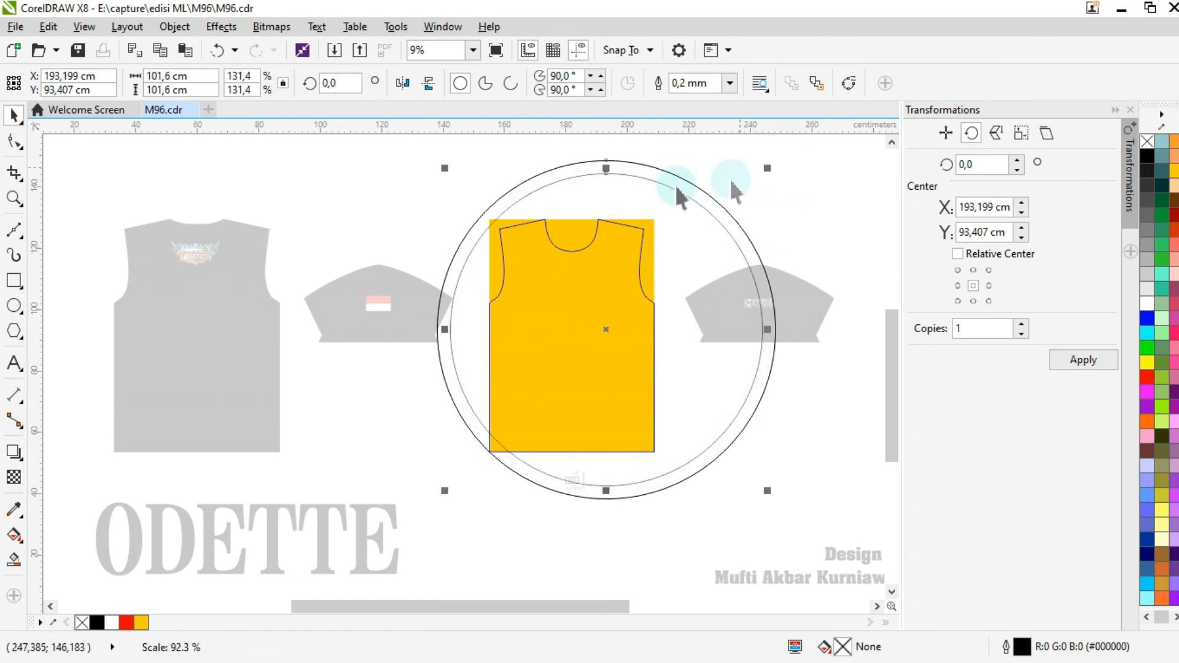
pyautogui.keyDown('shift'); pyautogui.click(546, 178); pyautogui.keyUp('shift')
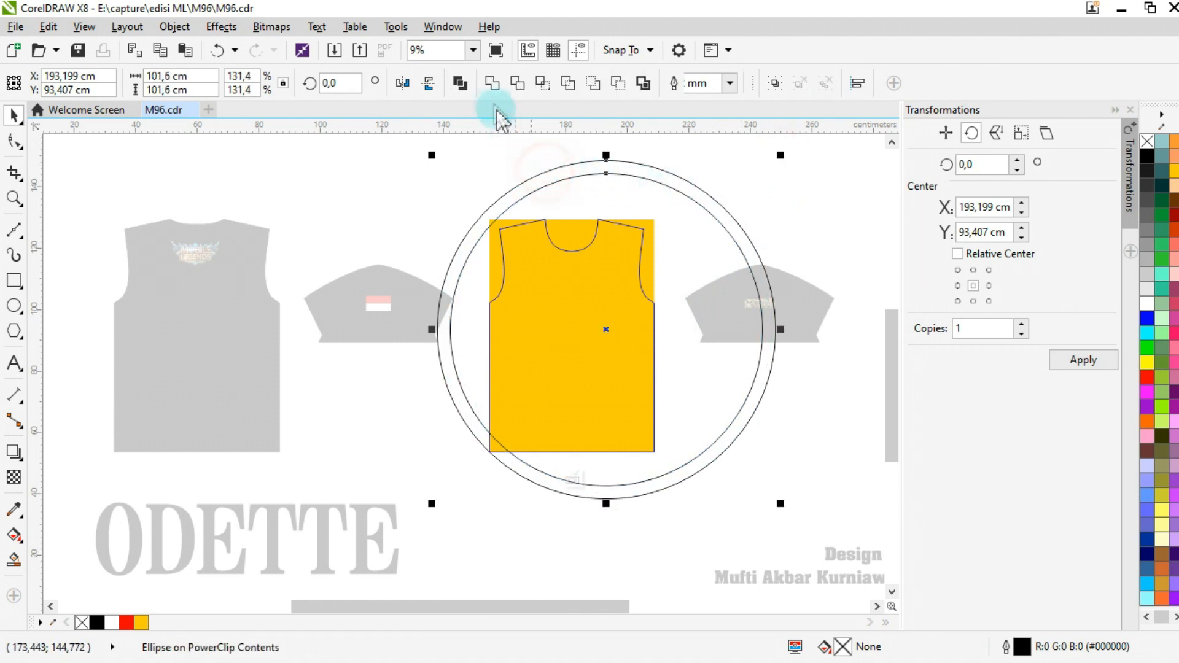
pyautogui.scroll(1, 635, 189)
pyautogui.click(636, 192)
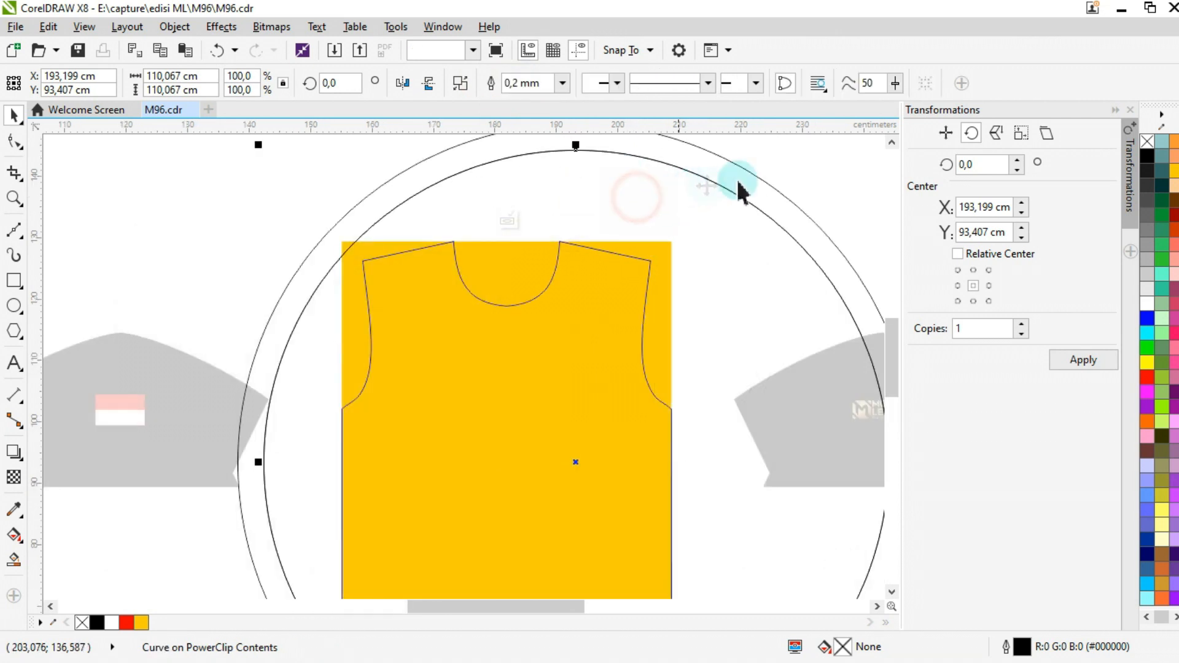
# Step: Add two smaller concentric circles about 90.9 and 79 cm in diameter and trim the larger with the smaller
pyautogui.scroll(-1, 753, 185)
pyautogui.scroll(1, 814, 163)
pyautogui.moveTo(809, 180); pyautogui.dragTo(756, 245)
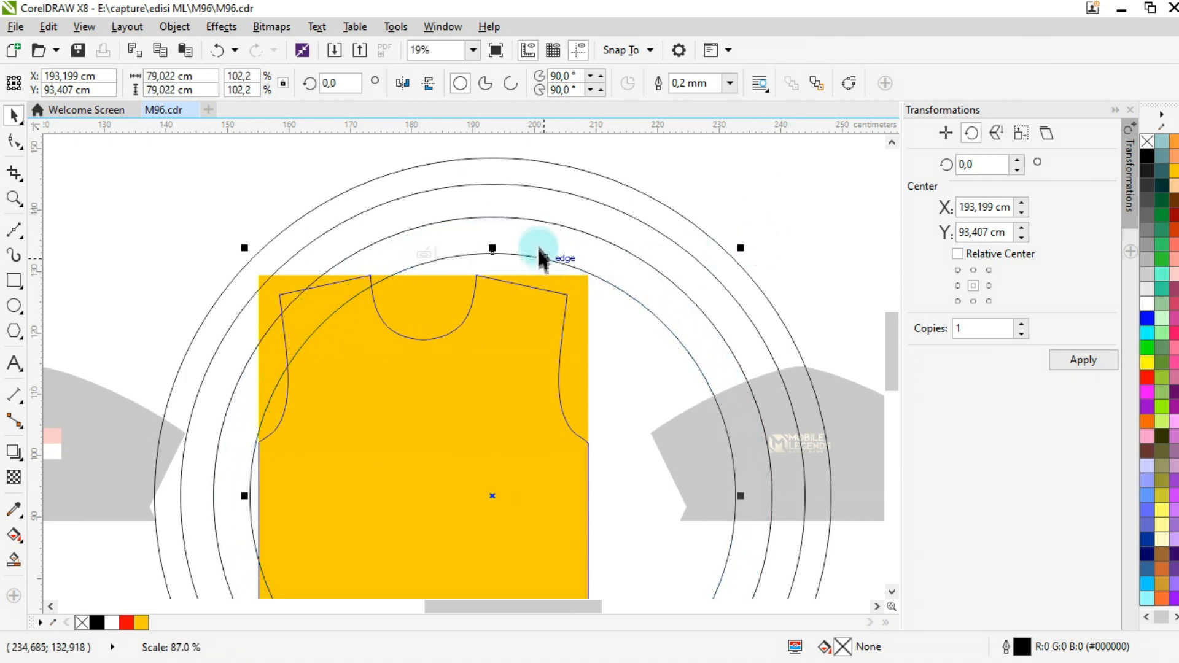
pyautogui.keyDown('shift'); pyautogui.click(522, 218); pyautogui.keyUp('shift')
pyautogui.click(515, 83)
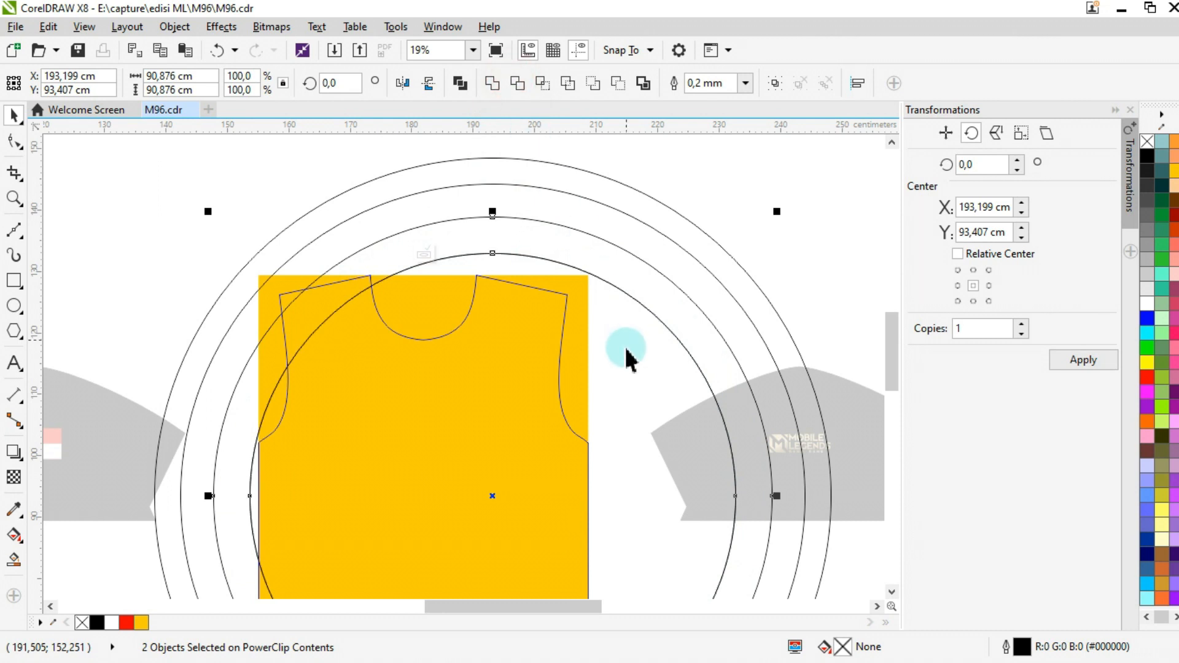
pyautogui.click(627, 347)
# Step: Add another pair of concentric circles, the inner one about 55.9 cm in diameter, and trim the larger with the smaller
pyautogui.moveTo(743, 246); pyautogui.dragTo(669, 320)
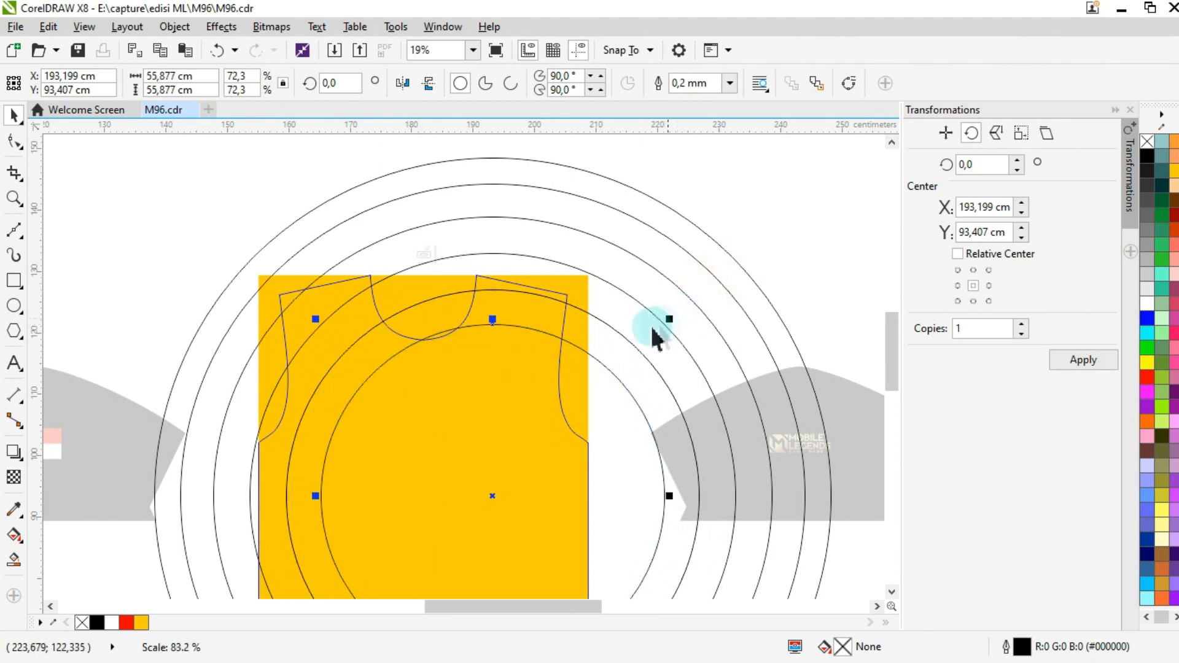
pyautogui.keyDown('shift'); pyautogui.click(592, 335); pyautogui.keyUp('shift')
pyautogui.click(502, 389)
pyautogui.click(660, 321)
# Step: Add concentric circles about 44.9 and 35.3 cm in diameter and trim the larger with the smaller
pyautogui.moveTo(672, 316); pyautogui.dragTo(614, 383)
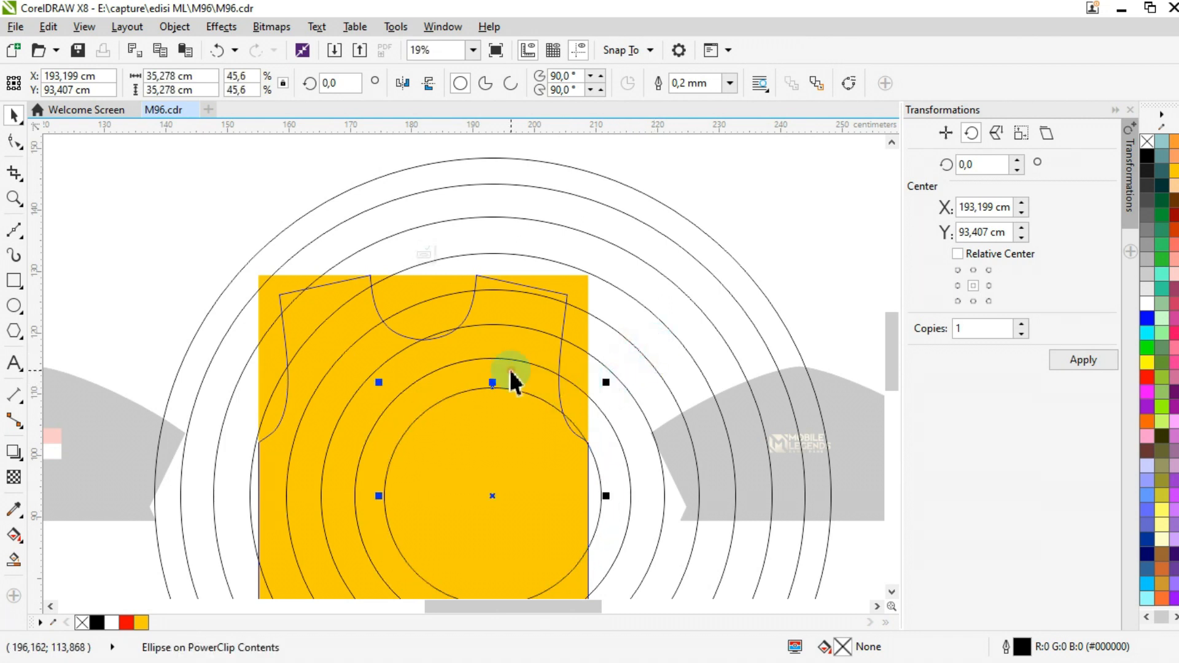
pyautogui.keyDown('shift'); pyautogui.click(510, 371); pyautogui.keyUp('shift')
pyautogui.click(513, 434)
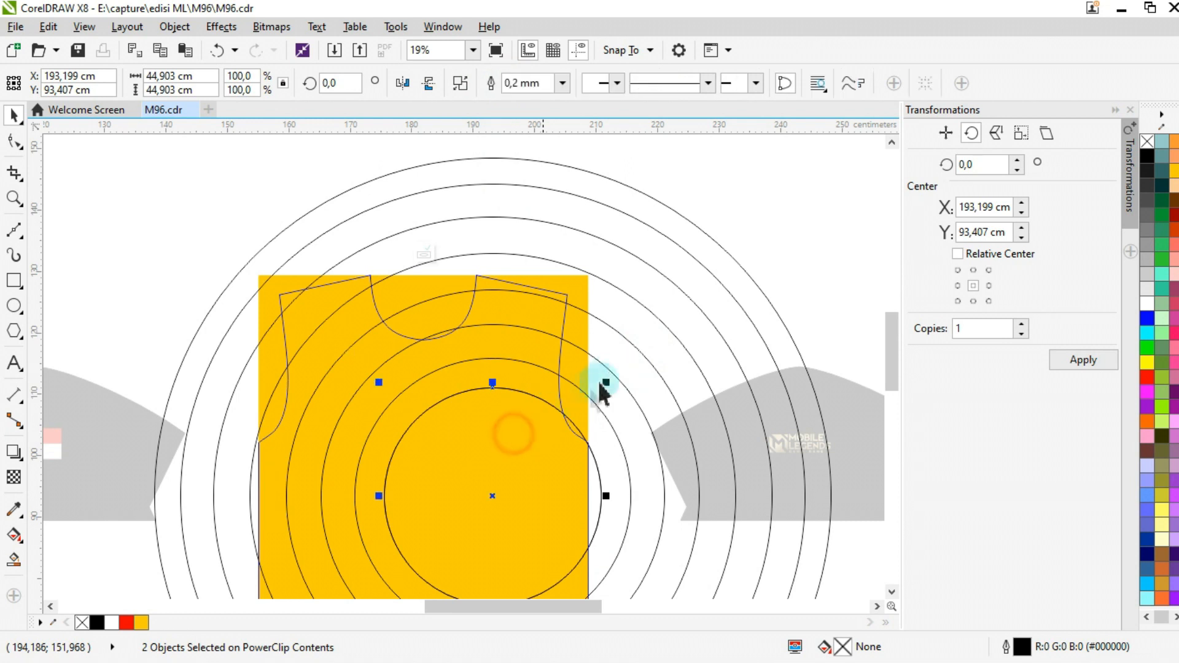
# Step: Add the innermost pair of concentric circles, the larger about 26.8 cm in diameter, and trim it with the smaller
pyautogui.moveTo(610, 382); pyautogui.dragTo(575, 433)
pyautogui.keyDown('shift'); pyautogui.click(510, 432); pyautogui.keyUp('shift')
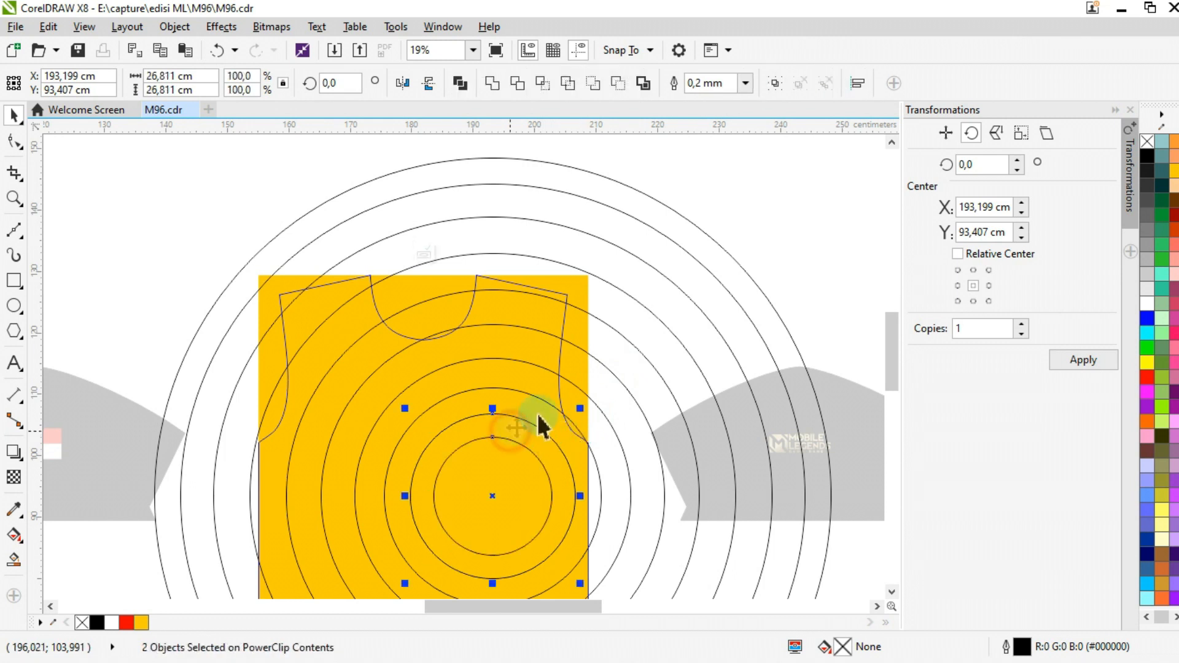
pyautogui.click(512, 464)
pyautogui.press('Escape')
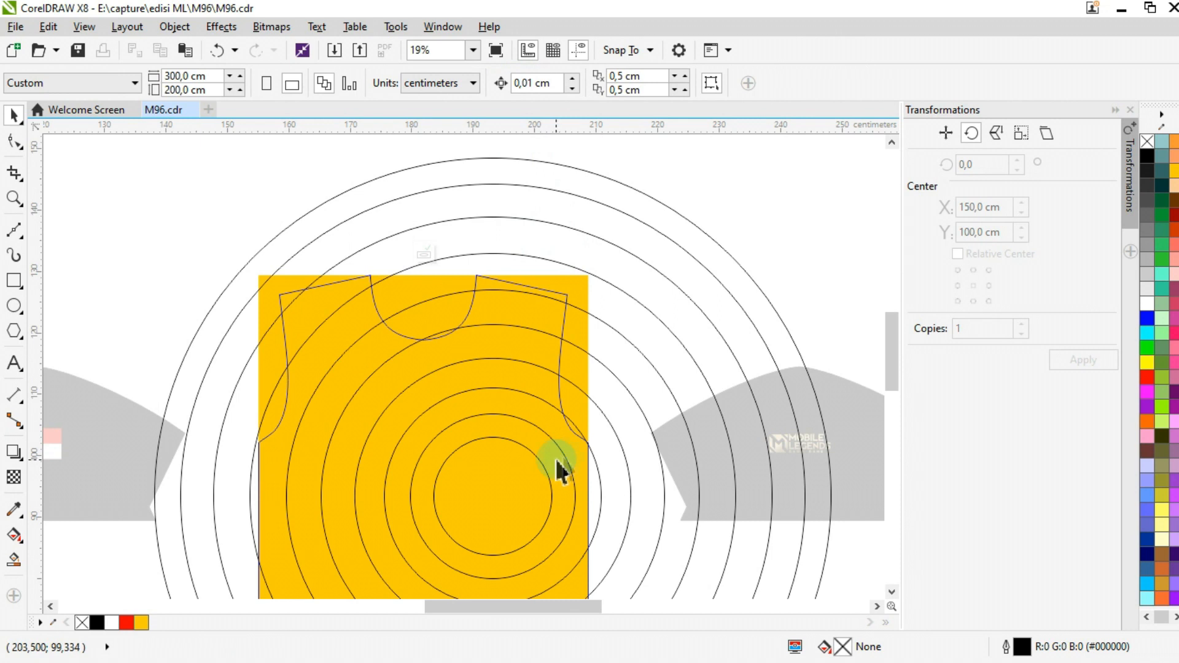
# Step: Select the five alternating rings, fill them with yellow (#FFFF00) and remove their outlines
pyautogui.click(643, 214)
pyautogui.keyDown('shift'); pyautogui.click(605, 261); pyautogui.keyUp('shift')
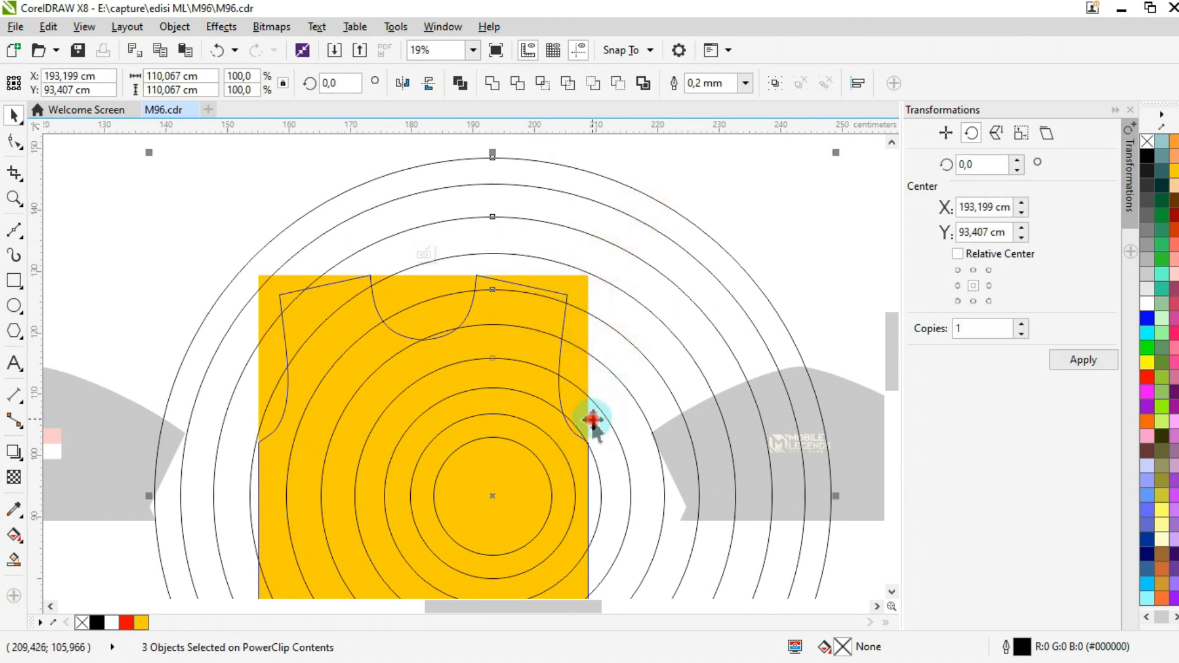
pyautogui.keyDown('shift'); pyautogui.click(552, 456); pyautogui.keyUp('shift')
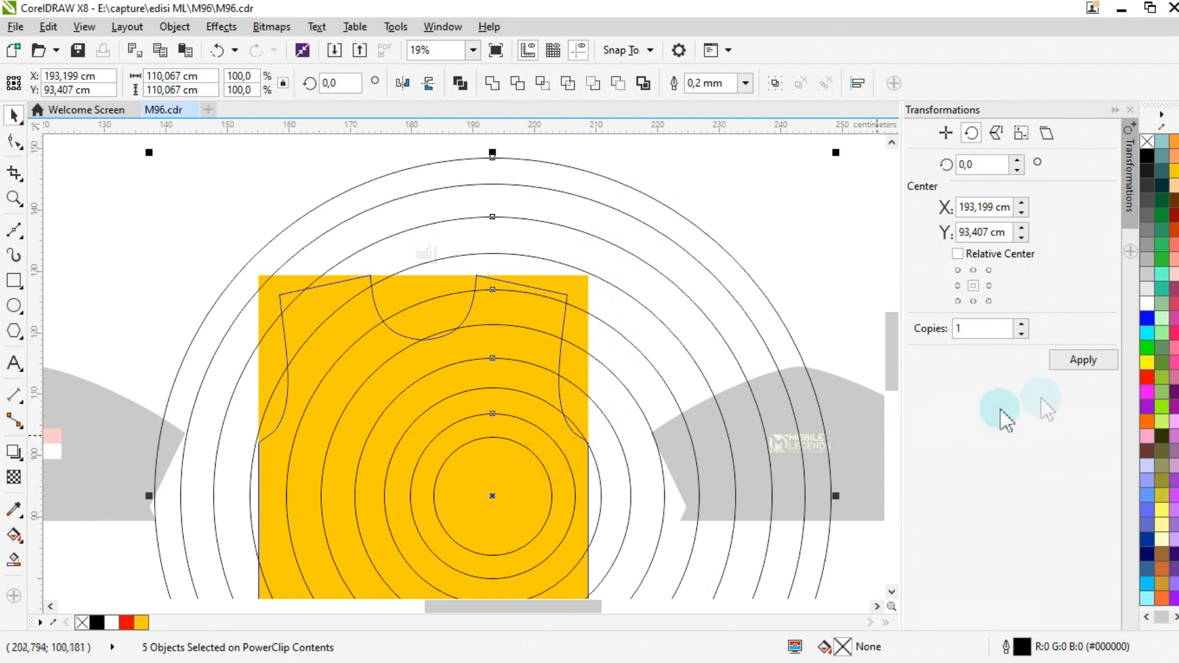
pyautogui.click(1144, 304)
pyautogui.rightClick(1148, 142)
pyautogui.scroll(-2, 553, 229)
pyautogui.click(1147, 362)
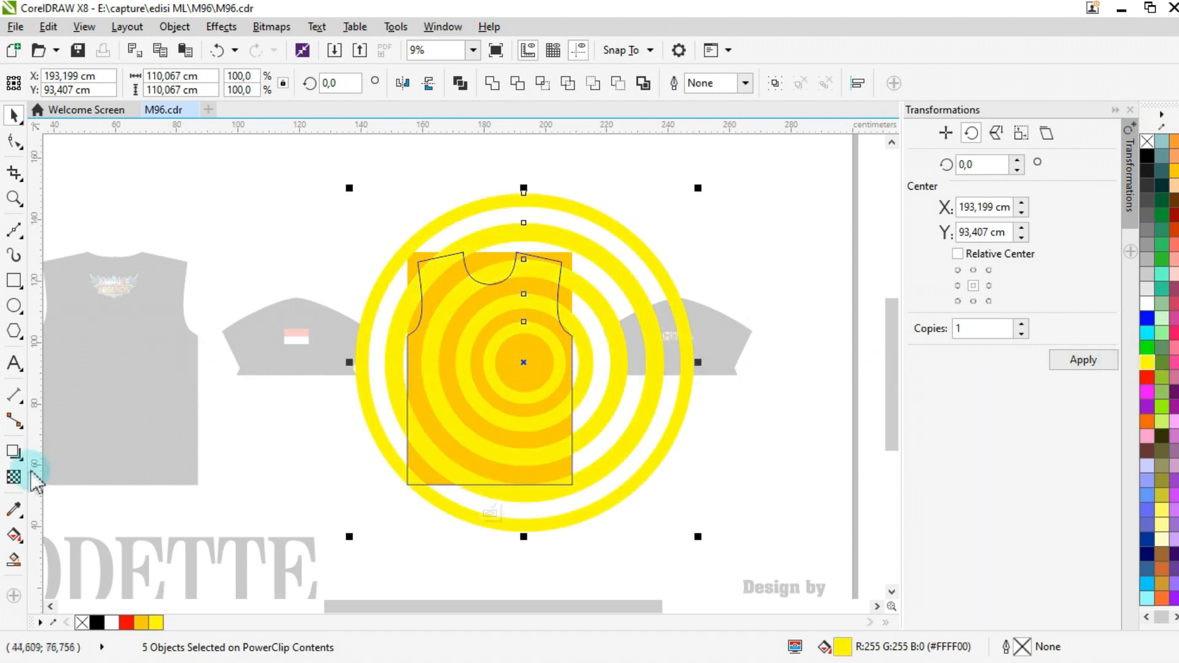
# Step: Set the rings' transparency merge mode to Overlay and finish editing the front panel's PowerClip contents
pyautogui.click(17, 479)
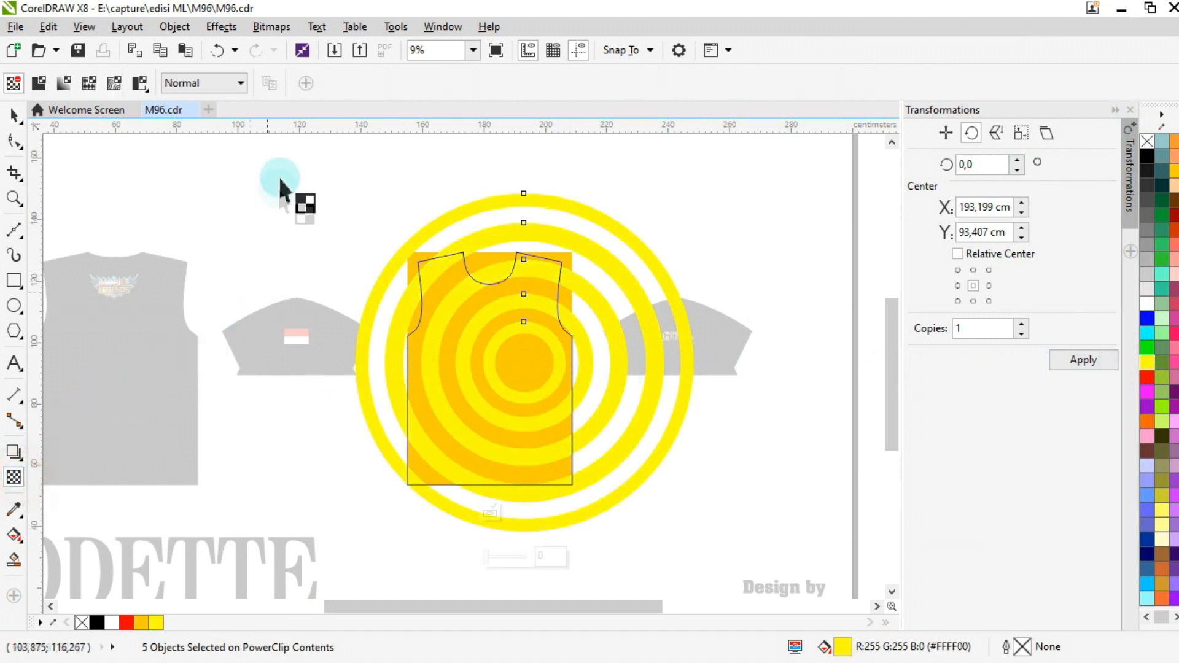
pyautogui.click(211, 86)
pyautogui.click(218, 443)
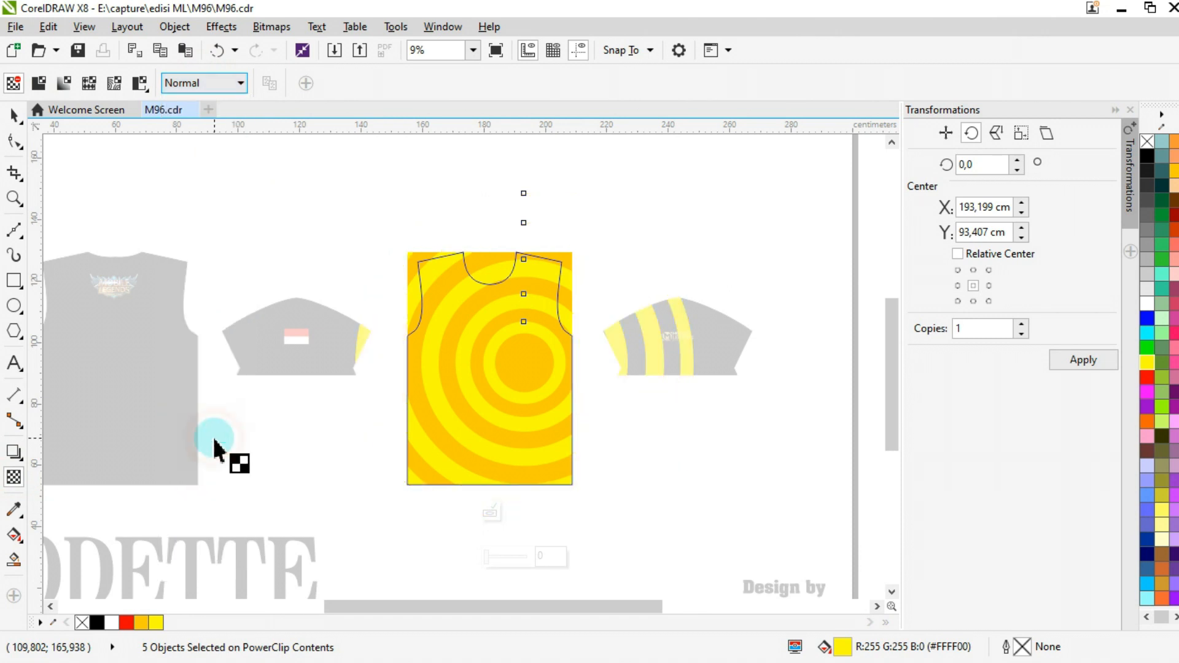
pyautogui.click(13, 115)
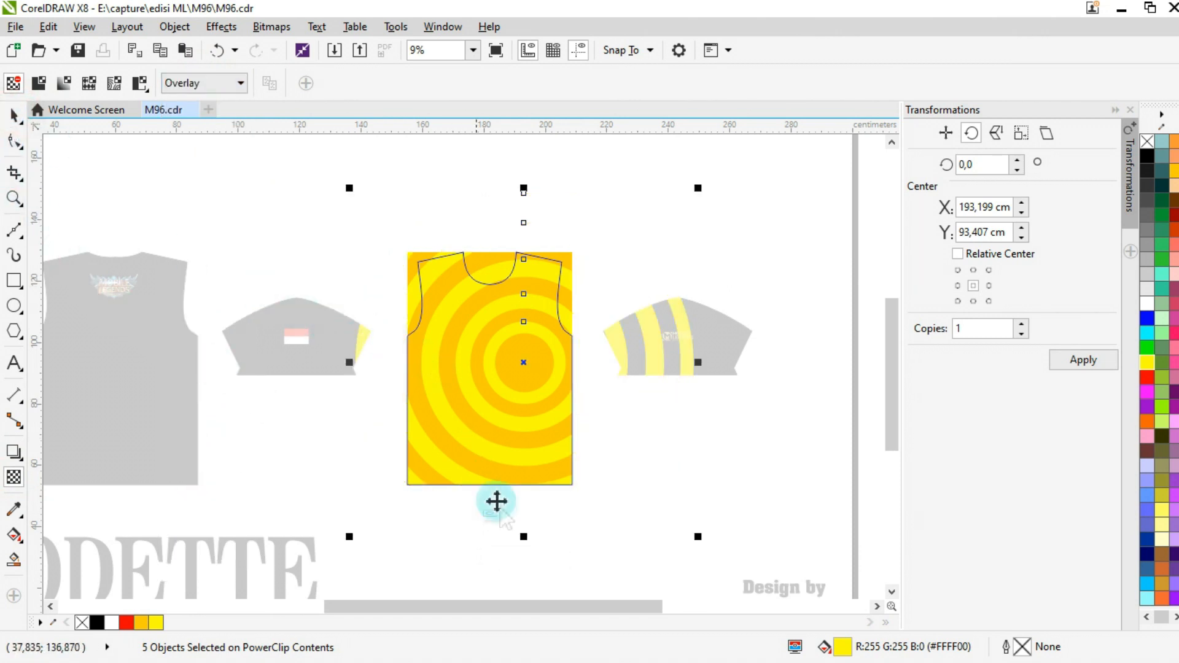
pyautogui.click(490, 511)
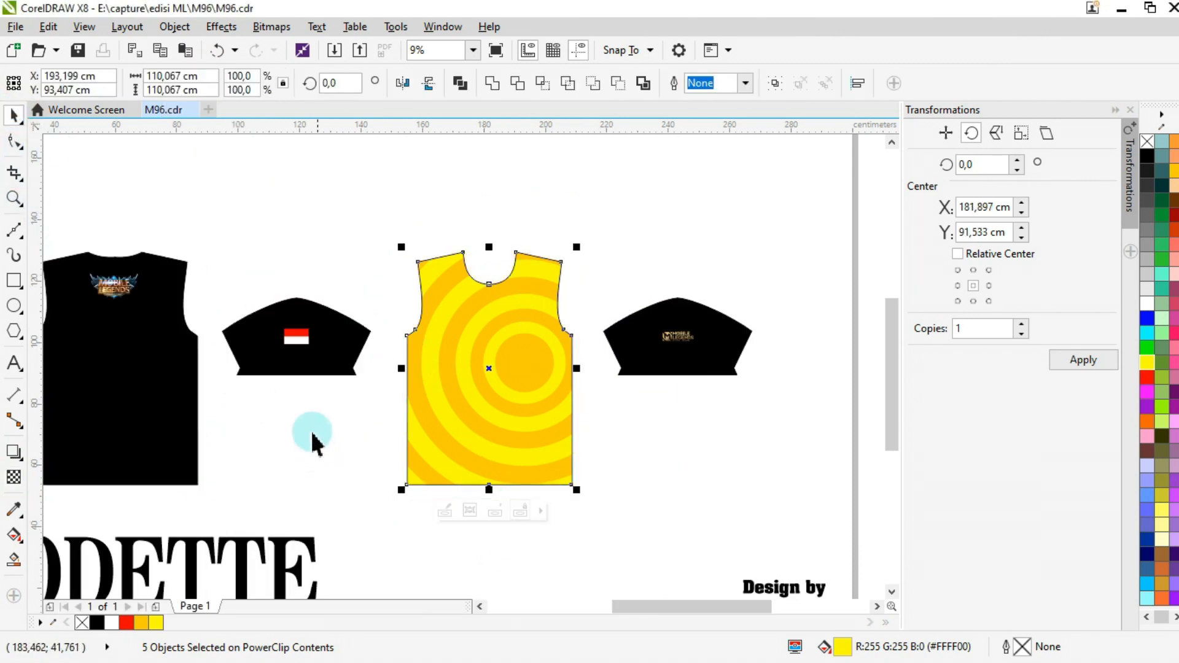
pyautogui.click(312, 432)
# Step: PowerClip the character bitmap with the red dress inside the yellow ringed front panel
pyautogui.scroll(-1, 415, 410)
pyautogui.rightClick(117, 467)
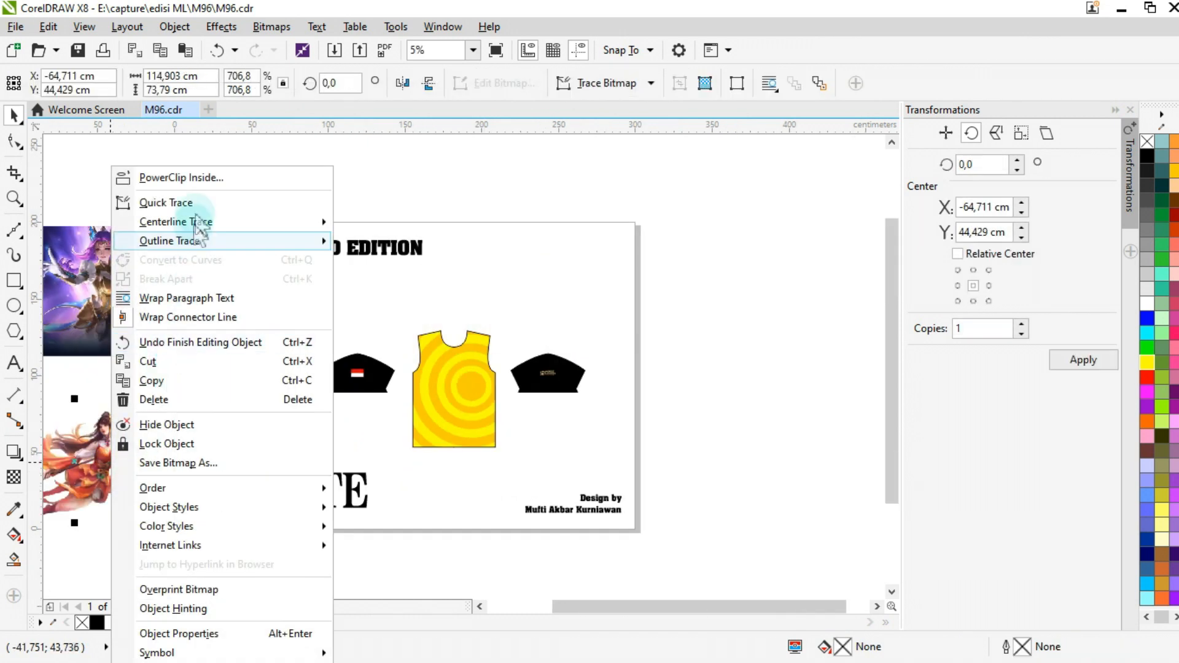
pyautogui.click(205, 176)
pyautogui.click(408, 470)
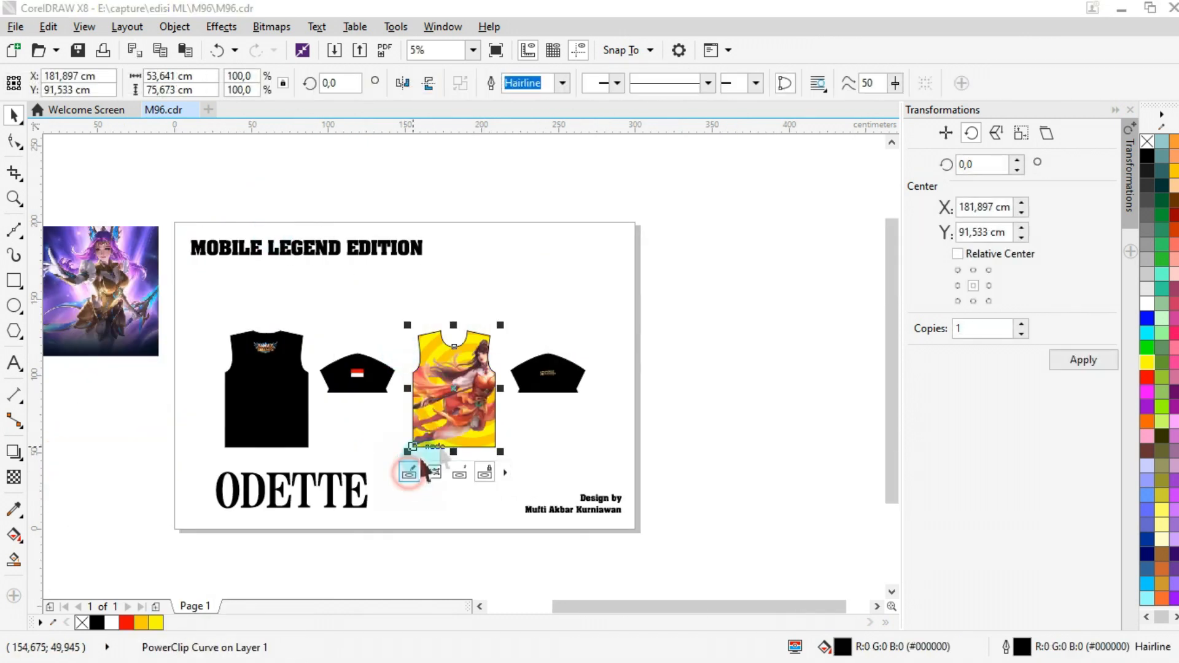
# Step: Open the front panel's PowerClip contents for editing and move the character's centre to about X 175.8, Y 93.8 cm
pyautogui.click(410, 472)
pyautogui.scroll(3, 493, 375)
pyautogui.moveTo(455, 421); pyautogui.dragTo(416, 396)
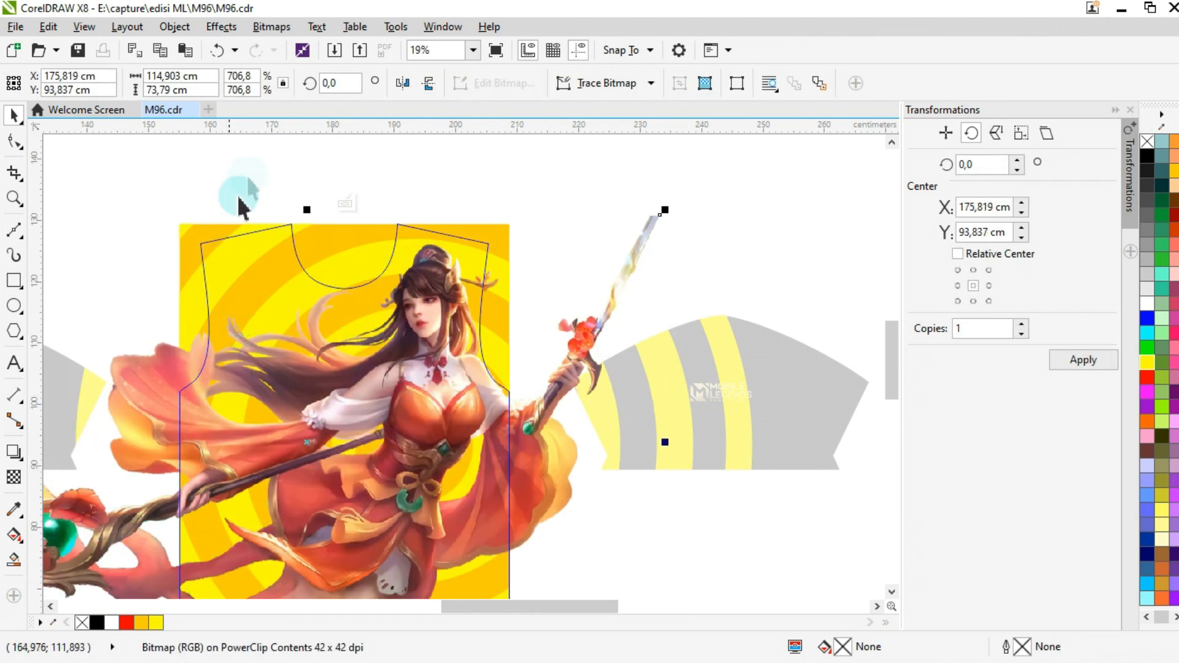
# Step: Try the Overlay merge mode on the large character bitmap, then set its merge mode to Multiply
pyautogui.click(13, 477)
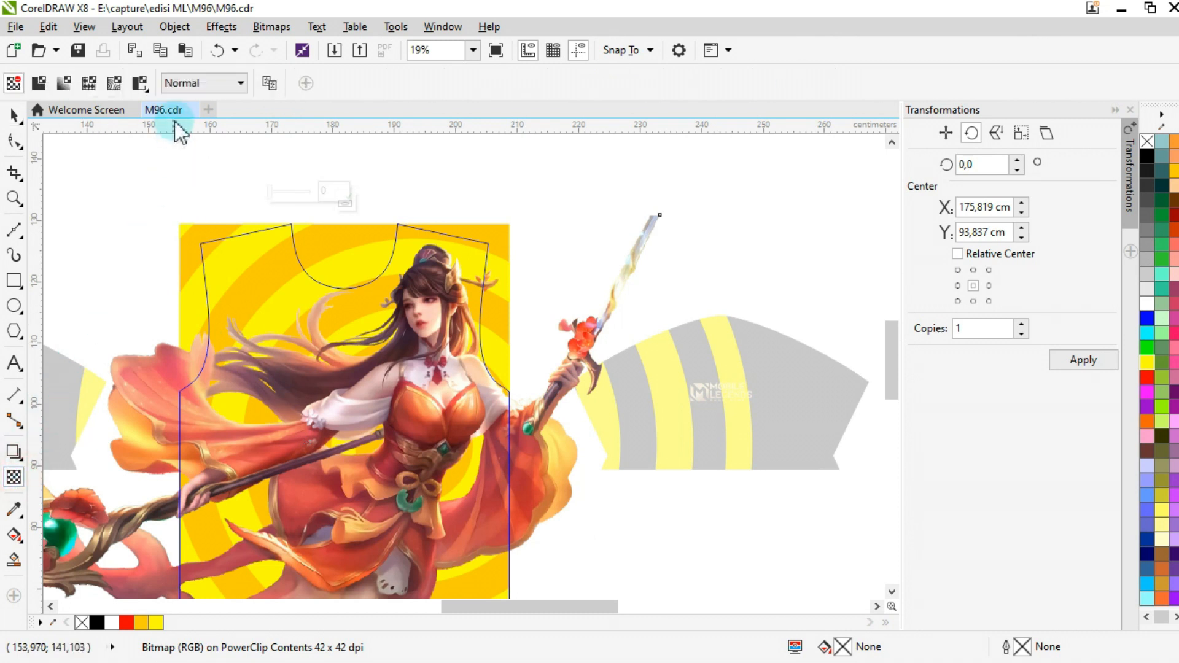
pyautogui.click(196, 84)
pyautogui.click(212, 432)
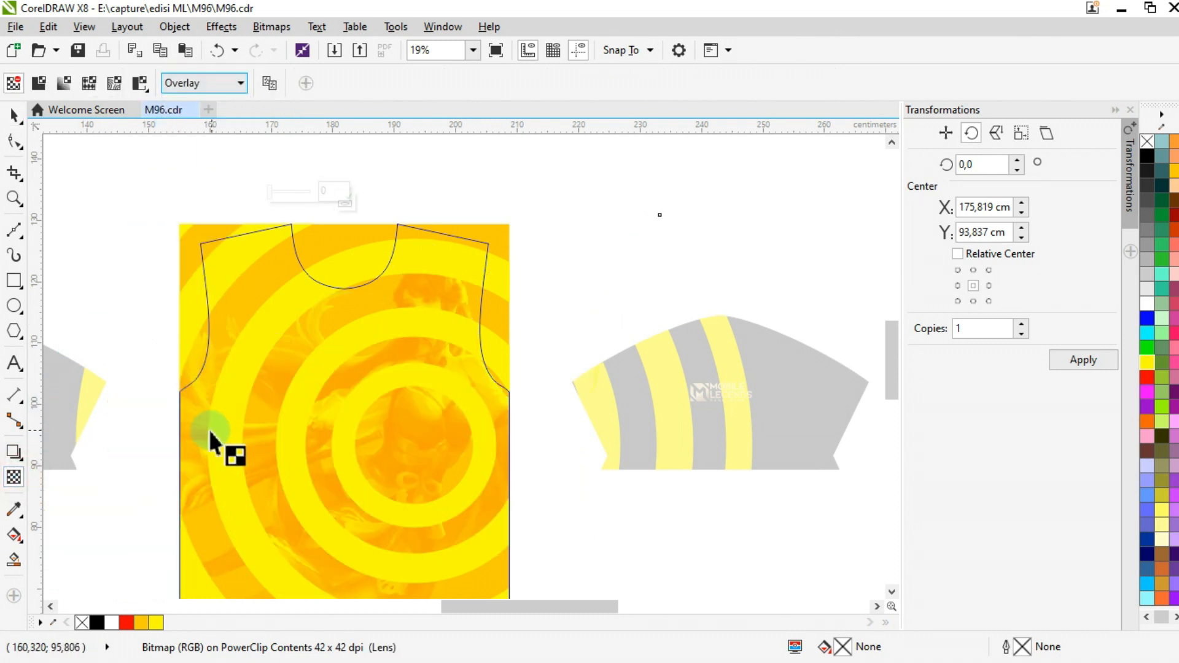
pyautogui.click(222, 85)
pyautogui.click(197, 173)
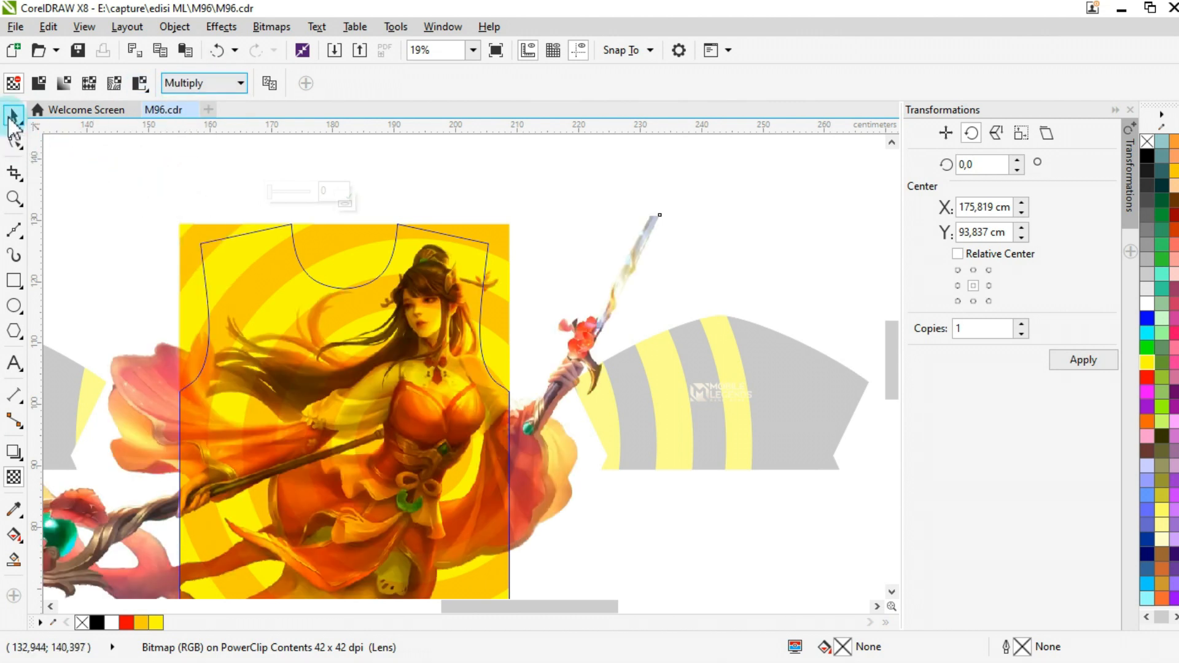
# Step: Scale the unblended copy of the character down to about 54.5 × 35 cm and place it over the large figure's lower part
pyautogui.click(14, 115)
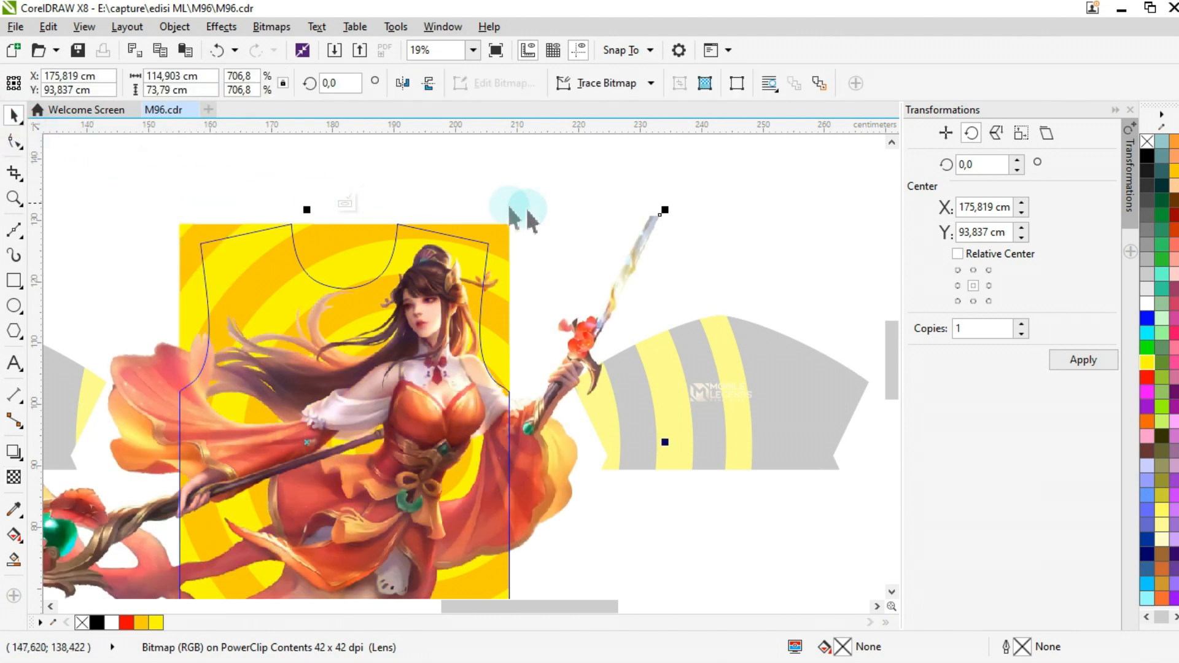
pyautogui.moveTo(668, 207); pyautogui.dragTo(614, 335)
pyautogui.moveTo(342, 452); pyautogui.dragTo(390, 491)
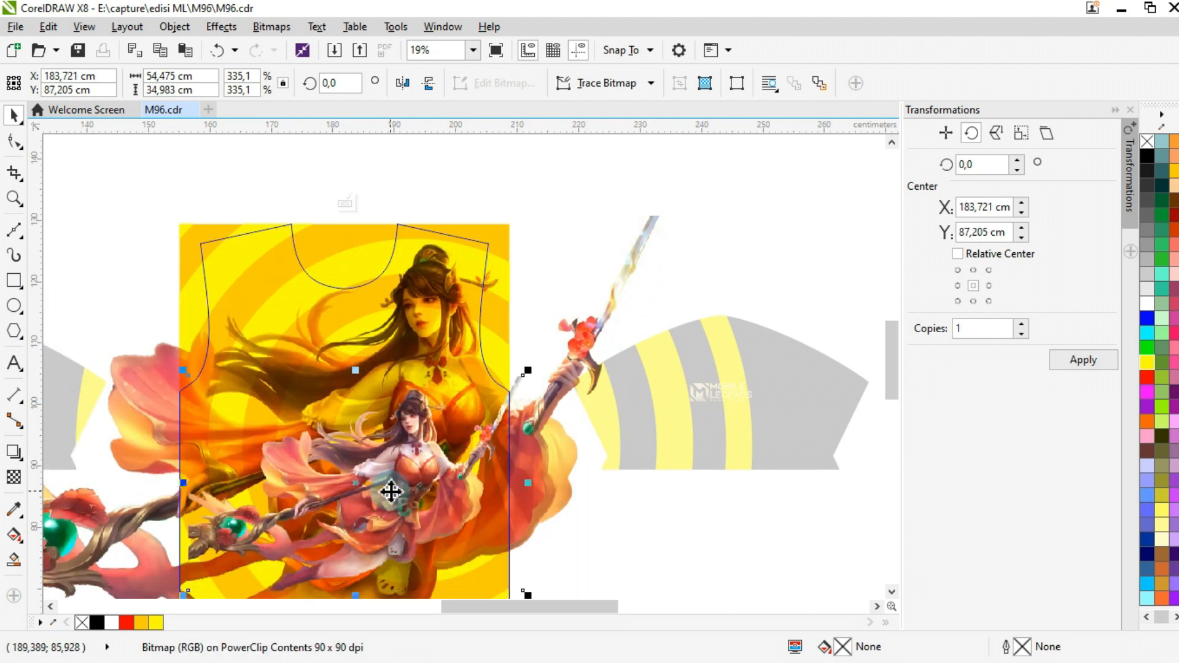
# Step: Enlarge the smaller character to about 76.3 × 49 cm and move its centre to about X 181.4, Y 78.5 cm
pyautogui.scroll(-2, 390, 491)
pyautogui.scroll(2, 255, 492)
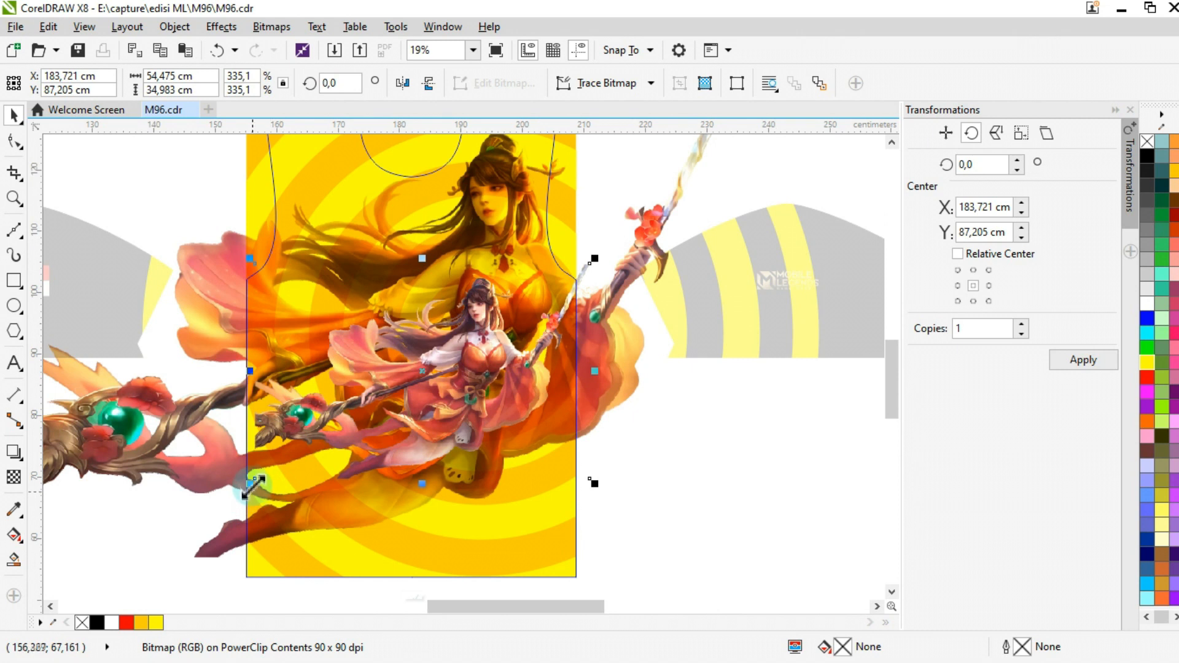
pyautogui.moveTo(251, 485); pyautogui.dragTo(222, 498)
pyautogui.moveTo(433, 426); pyautogui.dragTo(434, 472)
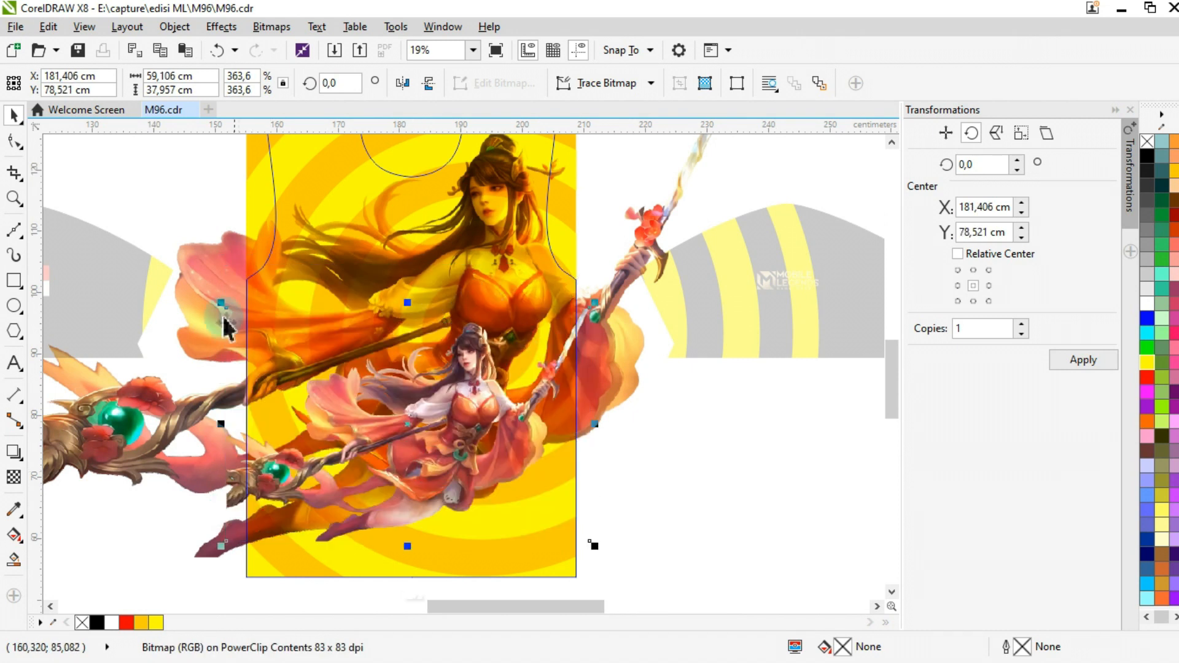
pyautogui.moveTo(215, 301); pyautogui.dragTo(166, 266)
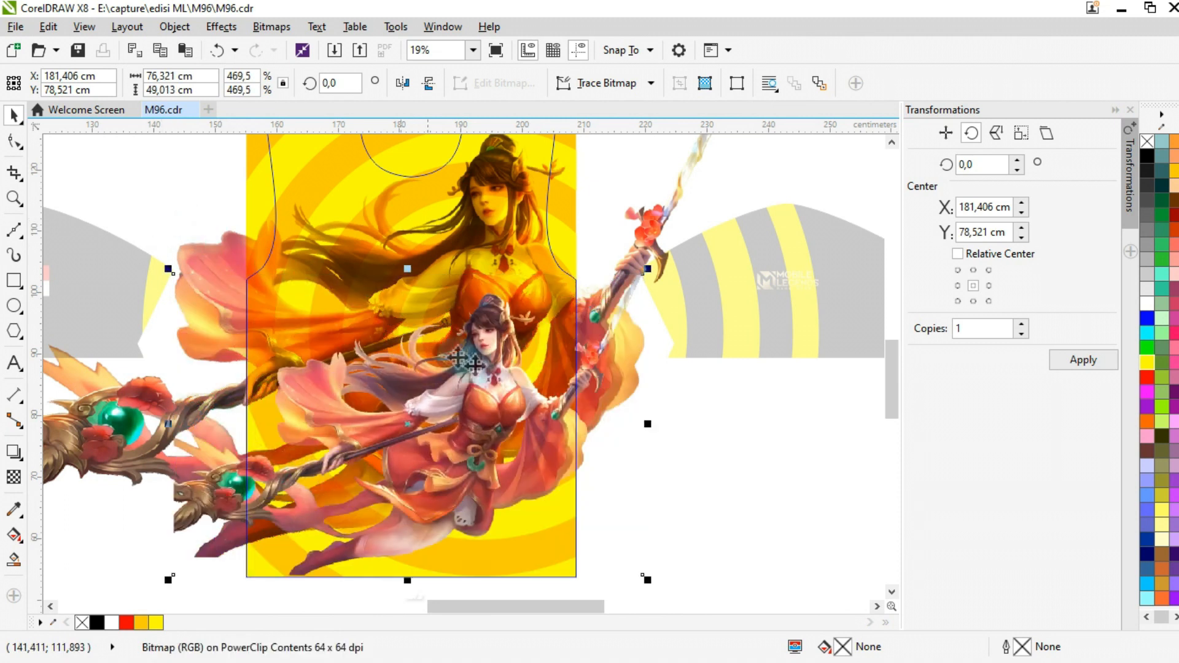
pyautogui.click(742, 445)
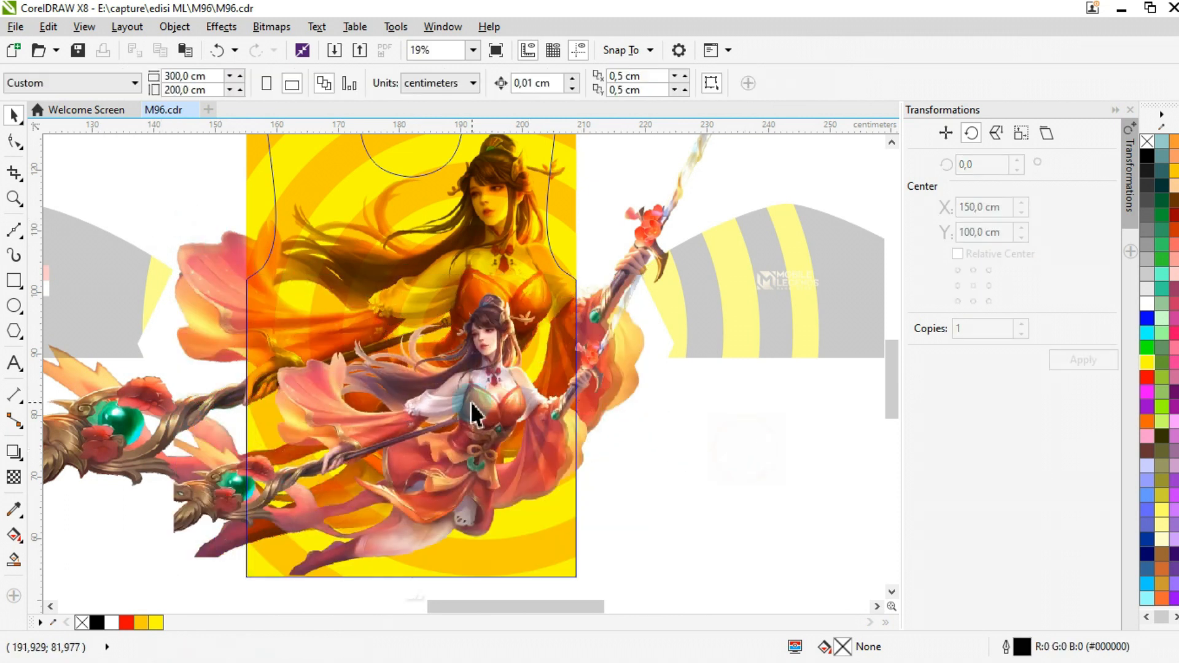
# Step: Draw a thin horizontal rectangle about 111.5 × 4.8 cm above the front panel
pyautogui.scroll(-2, 473, 414)
pyautogui.scroll(2, 565, 368)
pyautogui.scroll(-2, 537, 369)
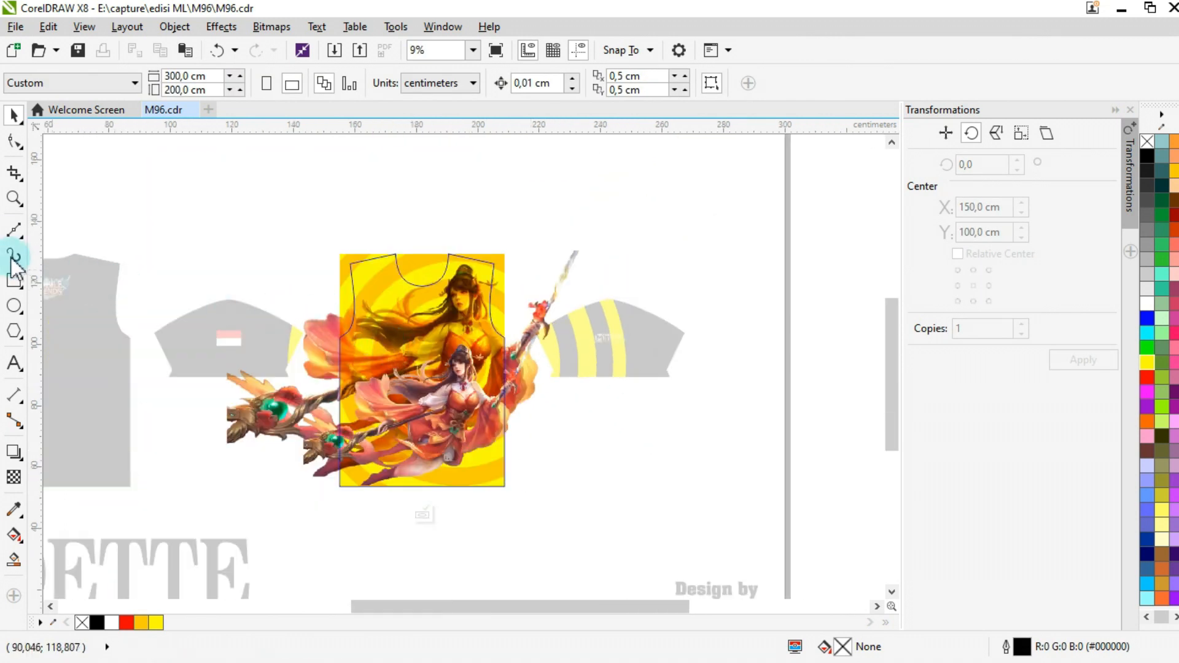
pyautogui.click(14, 233)
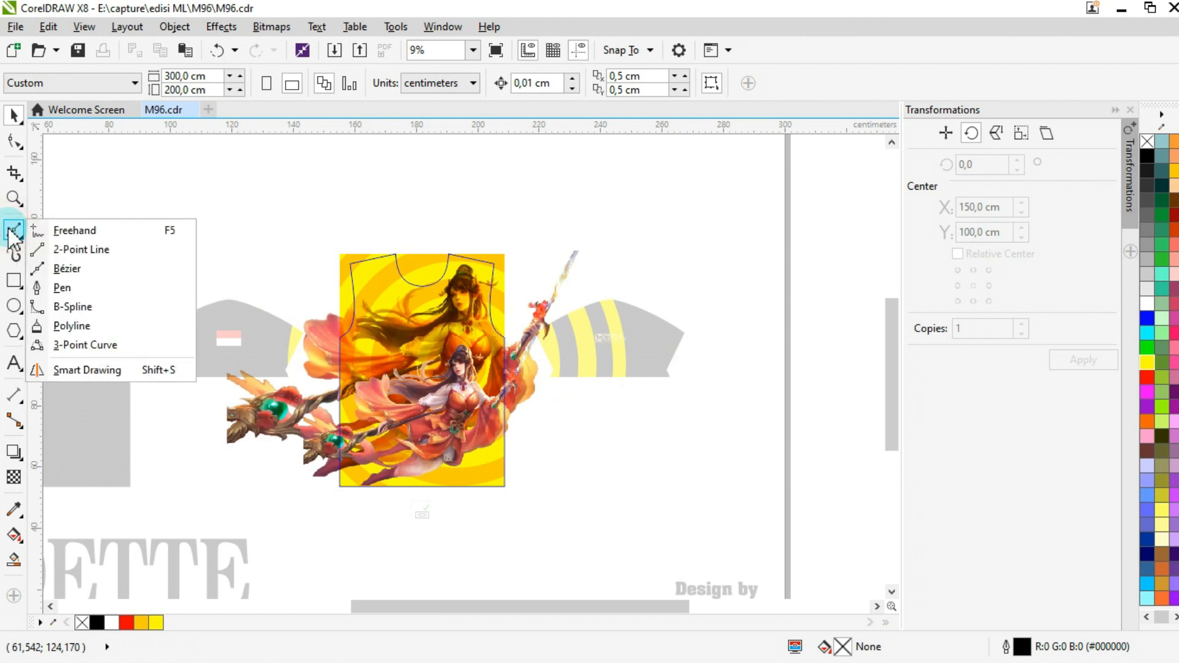
pyautogui.click(74, 247)
pyautogui.click(14, 280)
pyautogui.click(61, 279)
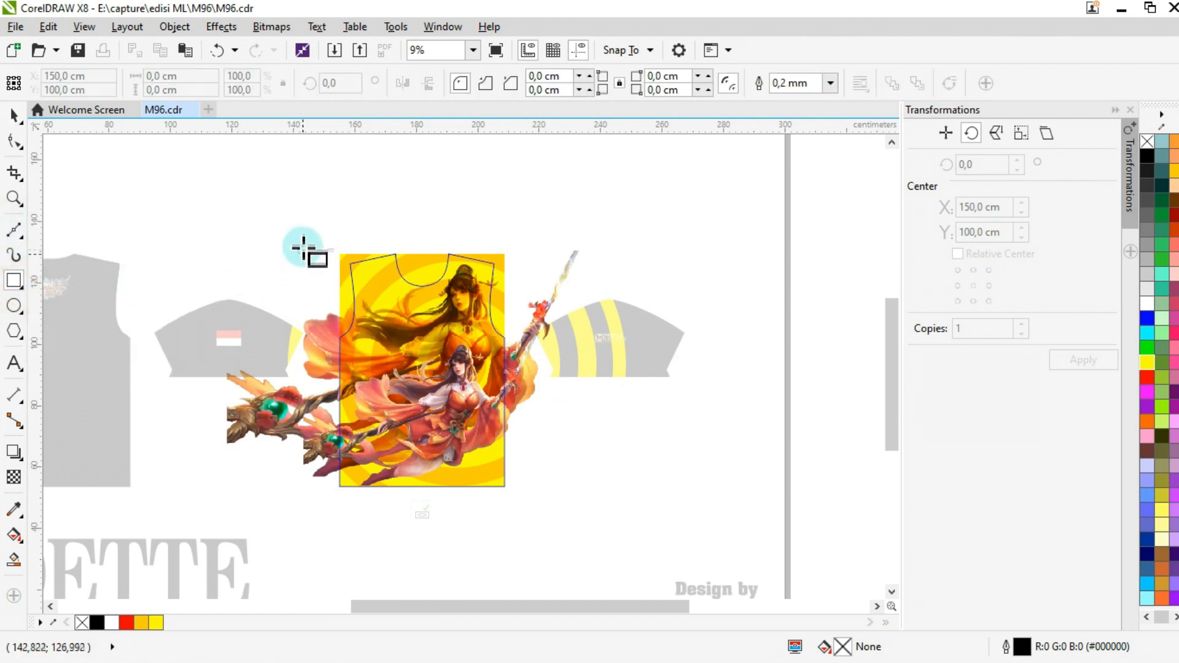
pyautogui.moveTo(276, 213); pyautogui.dragTo(619, 227)
pyautogui.click(16, 138)
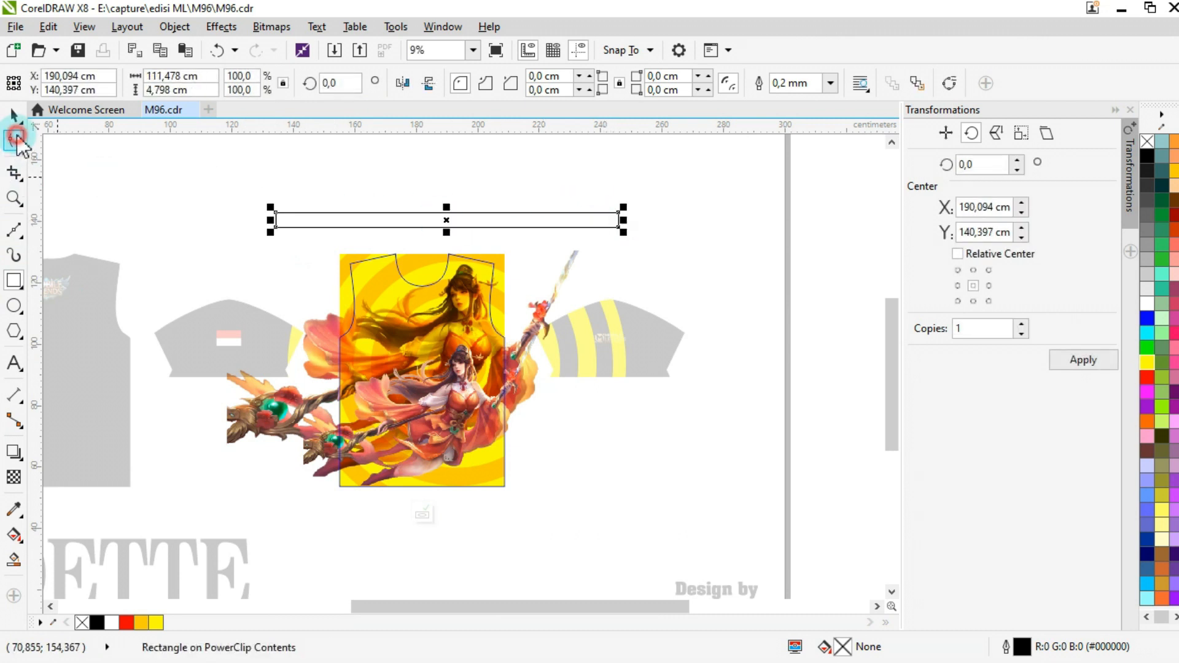
# Step: Convert the thin rectangle to curves and delete its lower-right node to form a long tapered wedge
pyautogui.hotkey('ctrl', 'q')
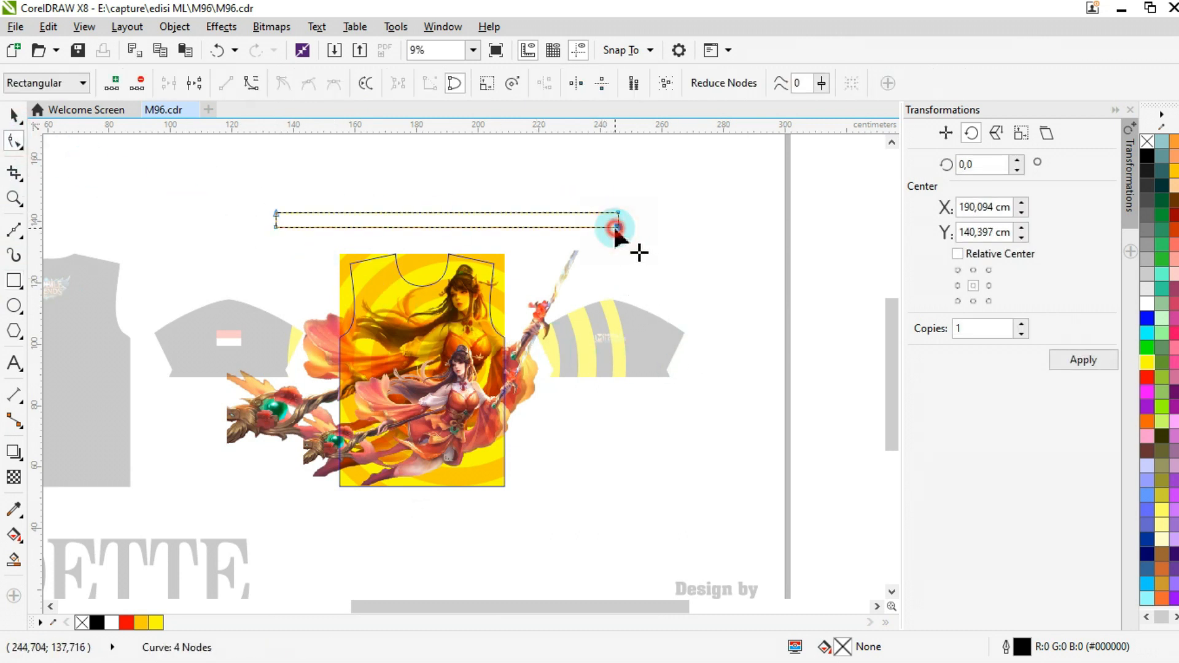
pyautogui.doubleClick(618, 227)
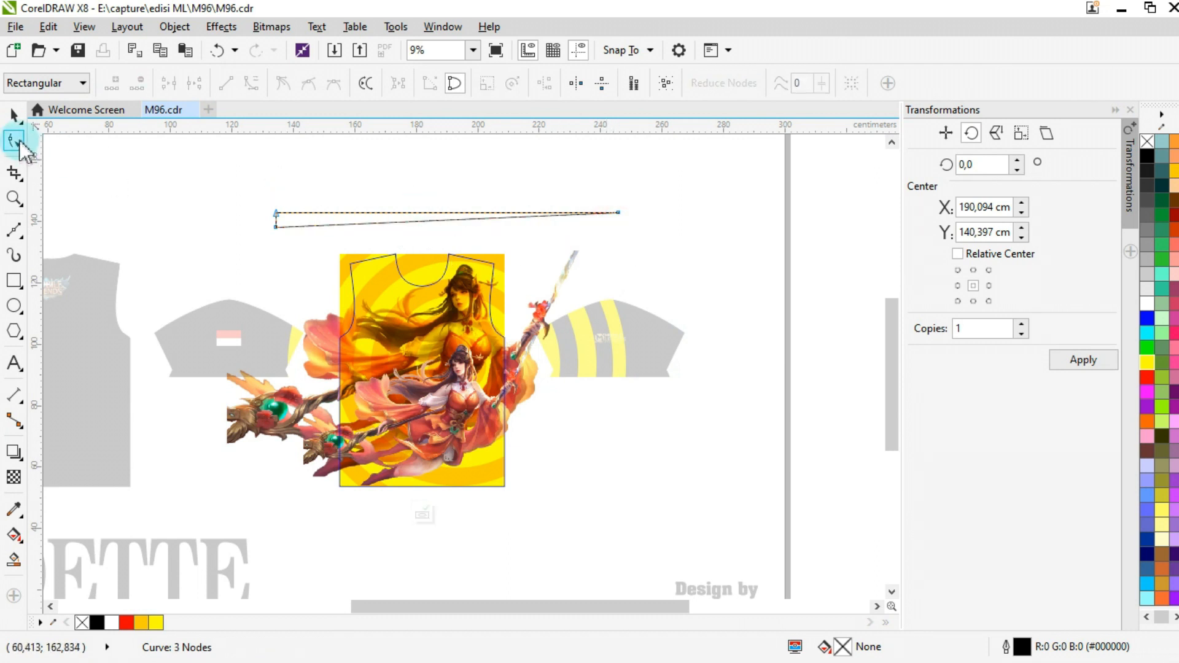
pyautogui.click(19, 121)
pyautogui.click(309, 218)
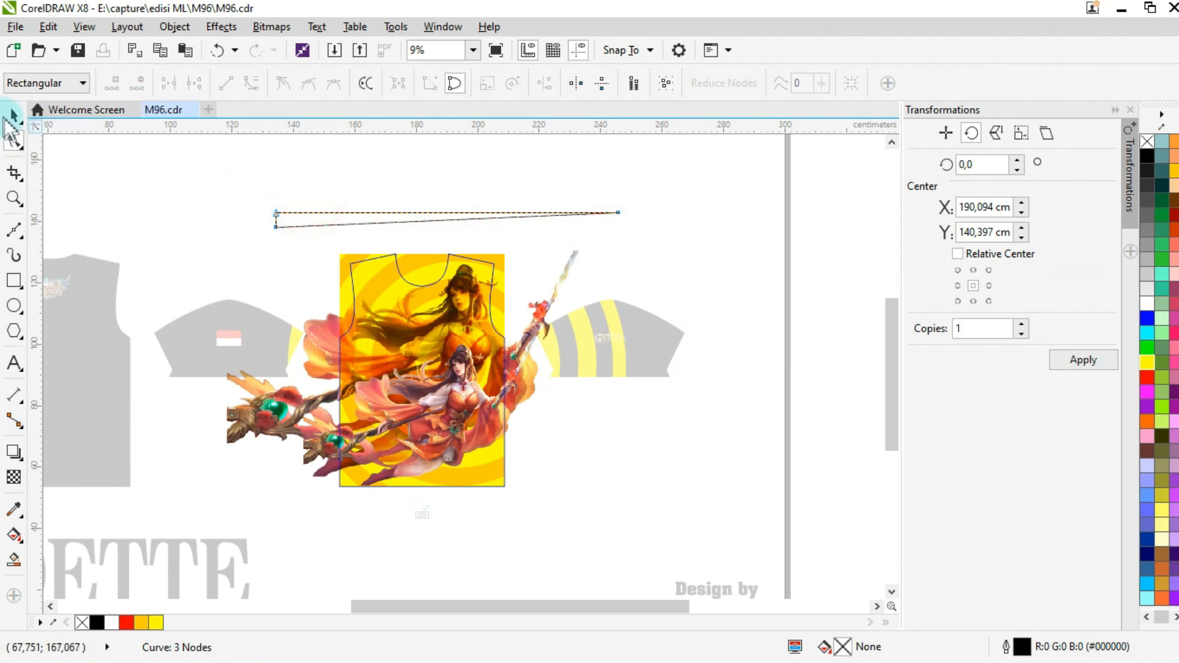
# Step: Rotate the wedge to about 329.3° and move it diagonally over the front panel, centred near X 184.2, Y 108.5 cm
pyautogui.click(11, 115)
pyautogui.click(299, 219)
pyautogui.moveTo(625, 202); pyautogui.dragTo(608, 300)
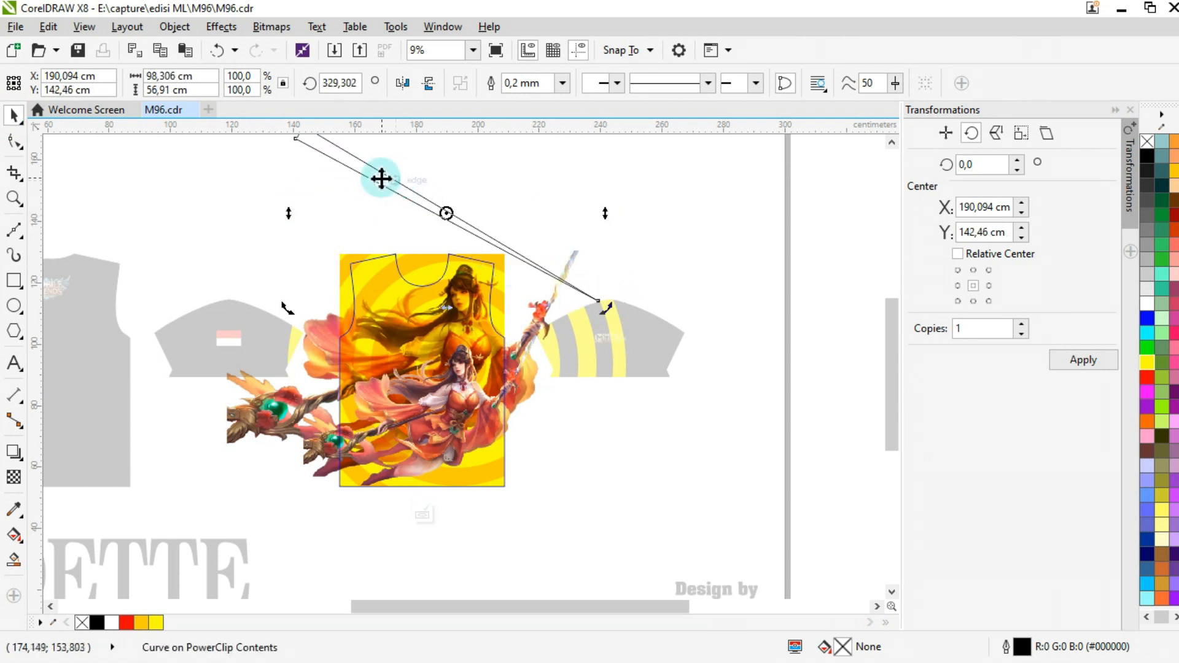
pyautogui.moveTo(375, 177); pyautogui.dragTo(347, 282)
pyautogui.hotkey('shift', 'F2')
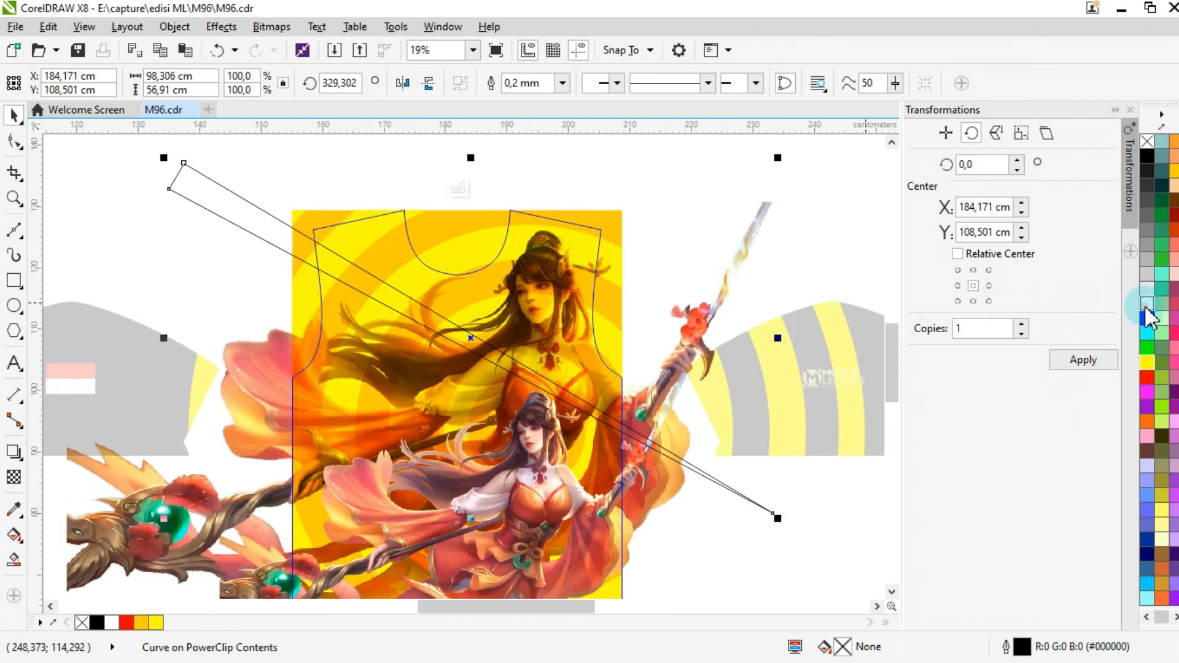
# Step: Fill the wedge white without an outline and set its merge mode to Overlay
pyautogui.click(1147, 306)
pyautogui.rightClick(1146, 142)
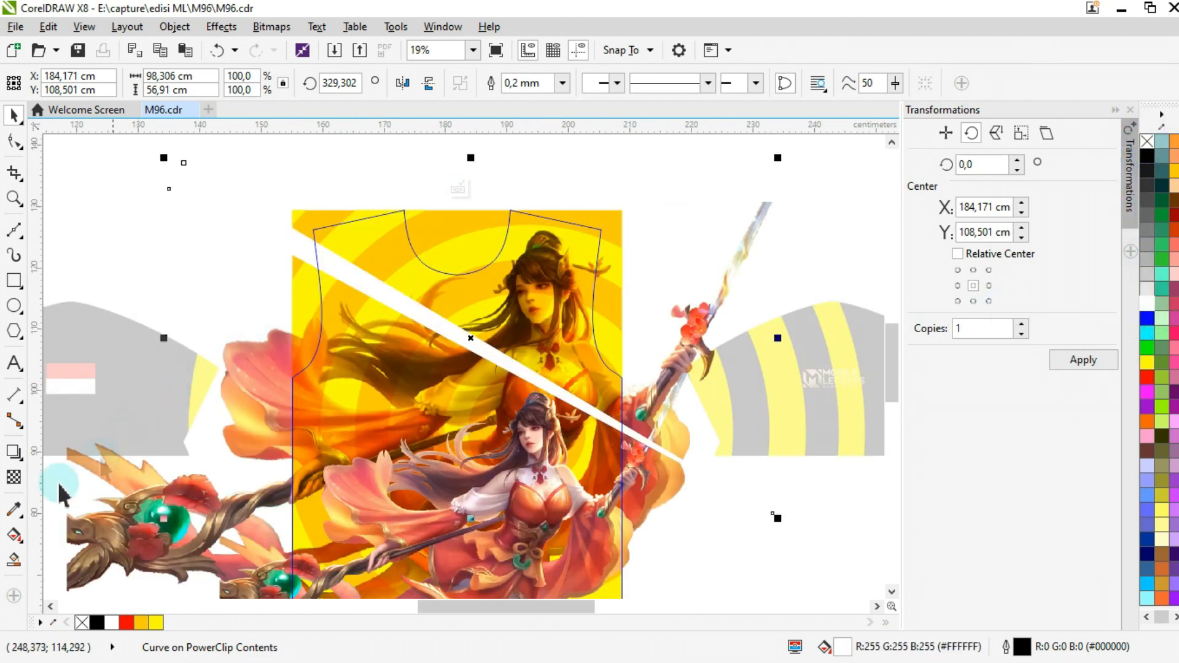
pyautogui.click(13, 478)
pyautogui.click(216, 81)
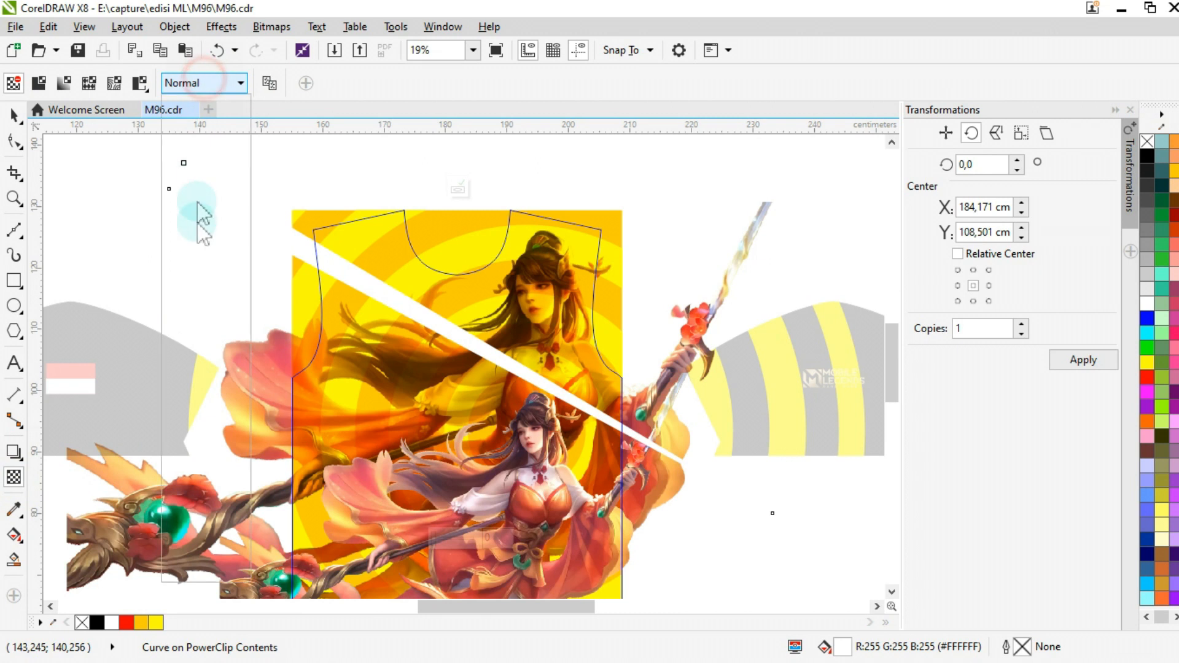
pyautogui.click(203, 434)
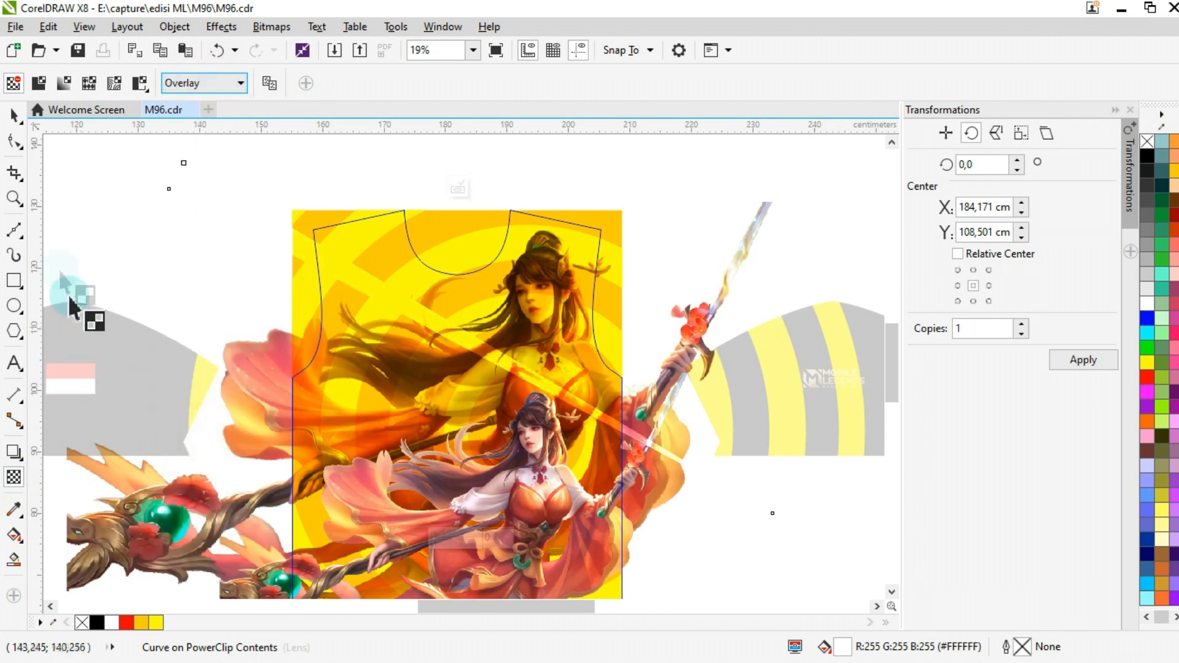
# Step: Try deep yellow (#FFCC00) as the wedge's fill, then fill it red (#FF0000)
pyautogui.click(253, 213)
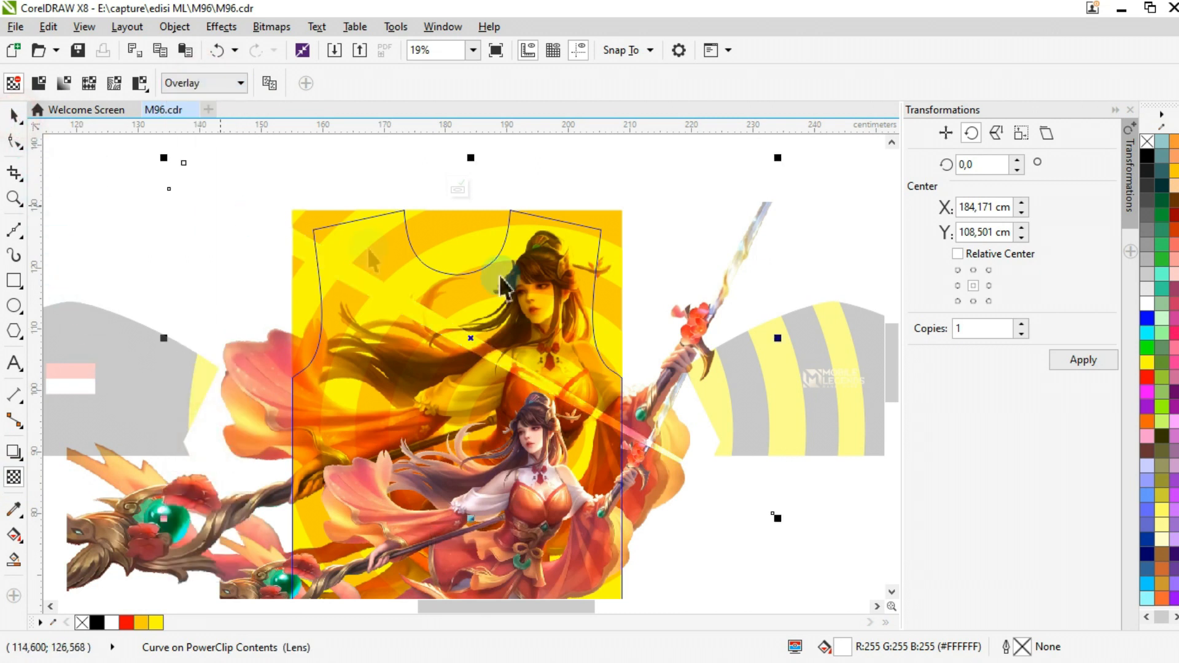
pyautogui.click(1151, 247)
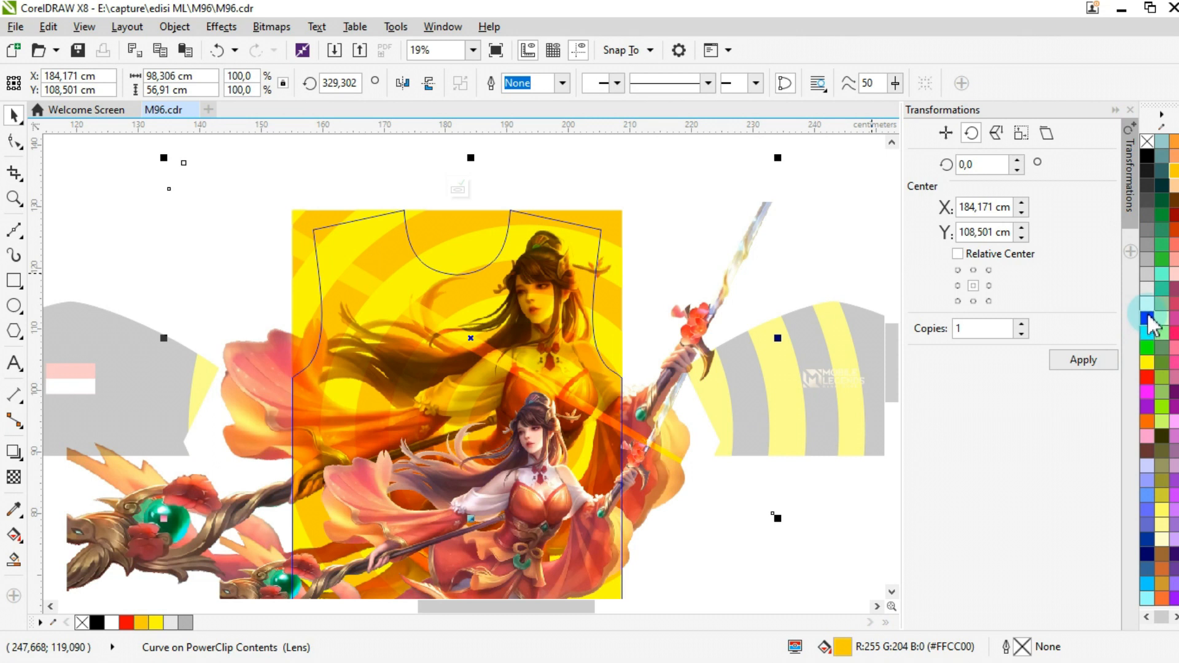
pyautogui.click(1147, 376)
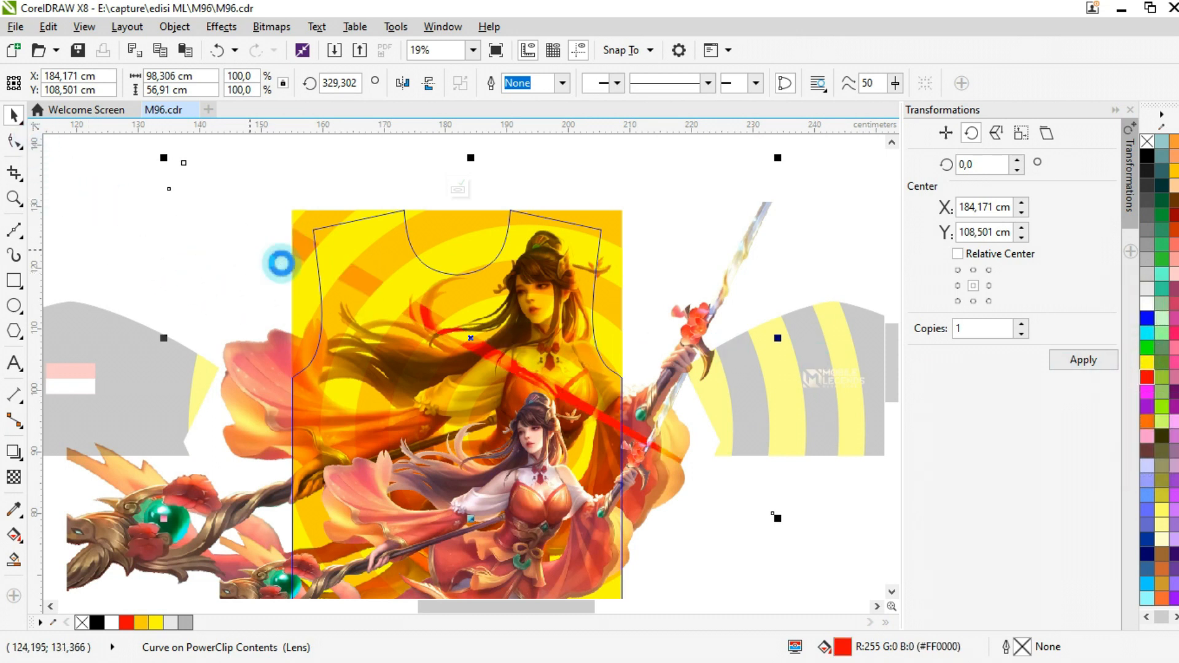
# Step: Place several copies of the red wedge parallel to the original, spread down and leftward across the character artwork
pyautogui.moveTo(366, 277); pyautogui.dragTo(165, 264)
pyautogui.hotkey('ctrl', 'z')
pyautogui.moveTo(353, 279); pyautogui.dragTo(310, 287)
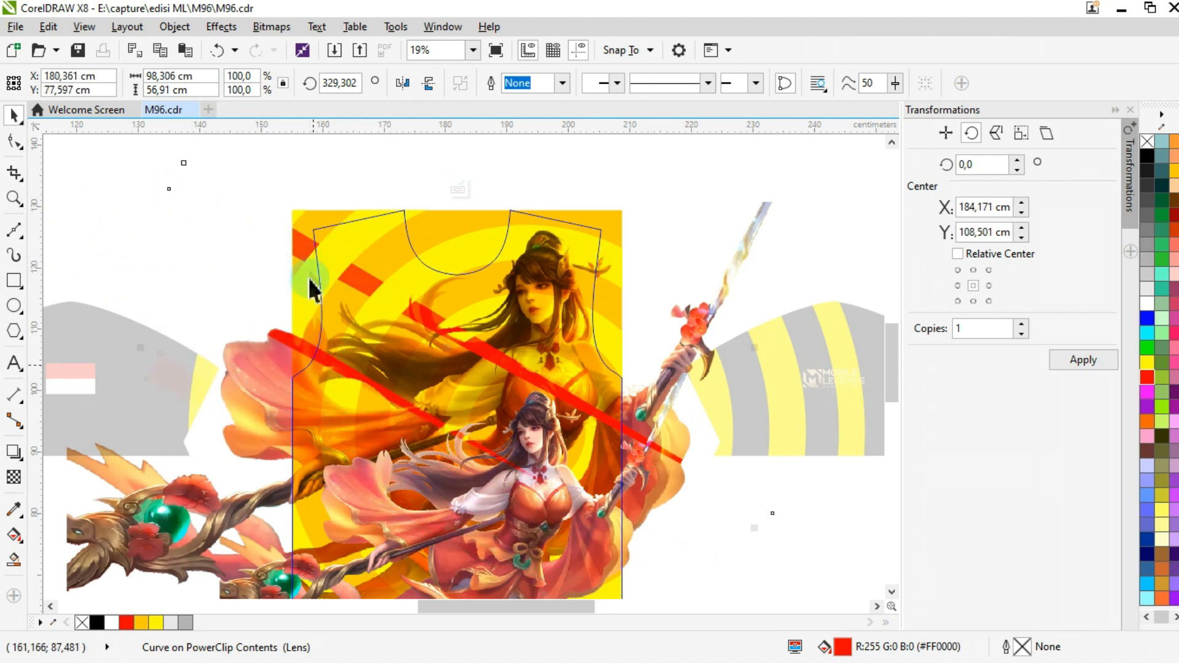
pyautogui.scroll(-1, 310, 278)
pyautogui.scroll(1, 372, 396)
pyautogui.hotkey('ctrl', 'z')
pyautogui.moveTo(430, 230); pyautogui.dragTo(174, 391)
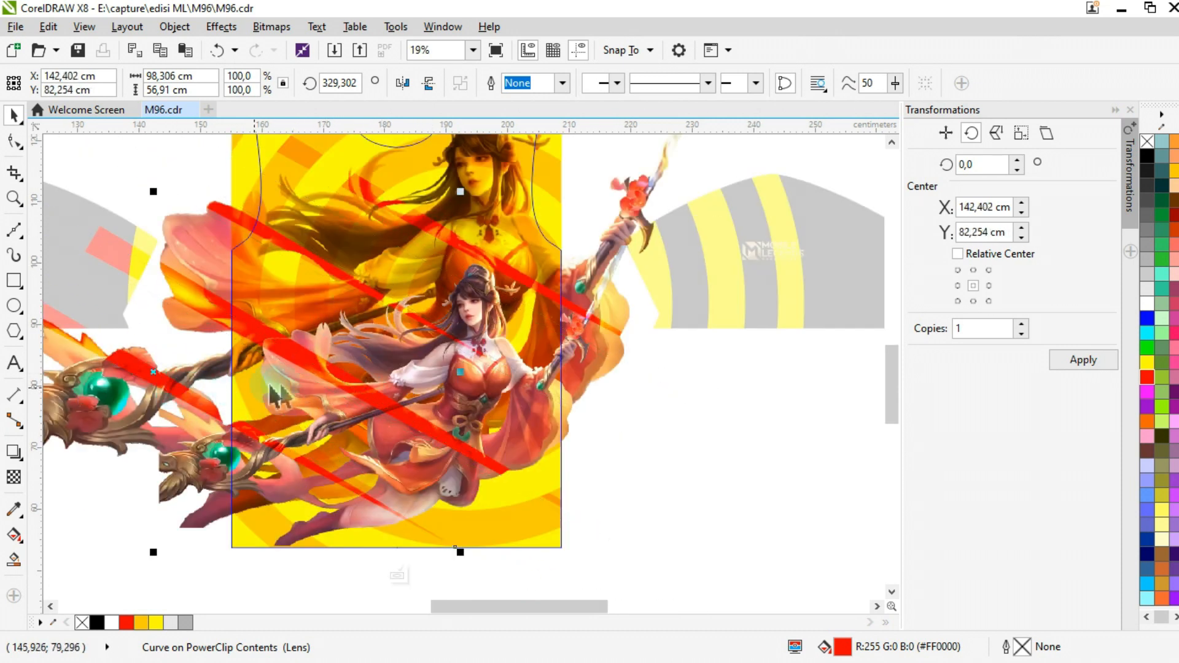
pyautogui.hotkey('ctrl', 'z')
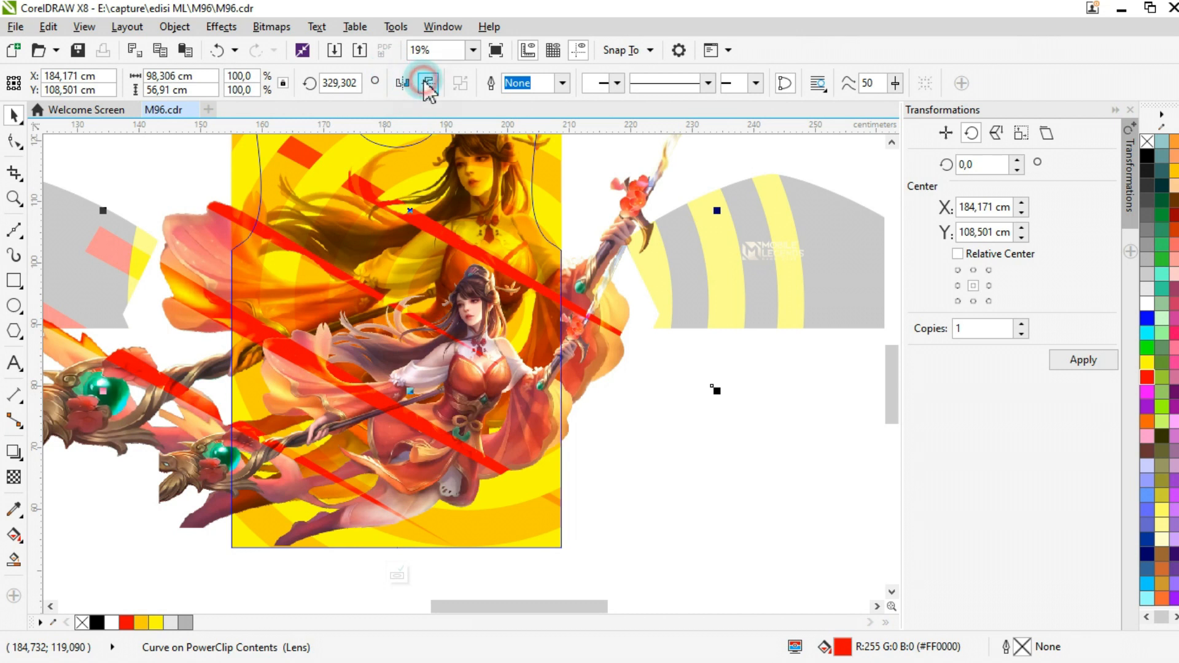
# Step: Mirror a red wedge so it tapers the opposite way and spread copies of it over the front panel's lower right
pyautogui.click(428, 86)
pyautogui.moveTo(488, 254); pyautogui.dragTo(608, 471)
pyautogui.press('Escape')
pyautogui.moveTo(607, 367); pyautogui.dragTo(563, 529)
pyautogui.scroll(-2, 562, 528)
pyautogui.hotkey('ctrl', 'z')
pyautogui.moveTo(580, 442); pyautogui.dragTo(574, 393)
pyautogui.click(633, 280)
# Step: Bring the smaller character bitmap in front of the red wedges and finish editing the front panel's PowerClip
pyautogui.click(428, 545)
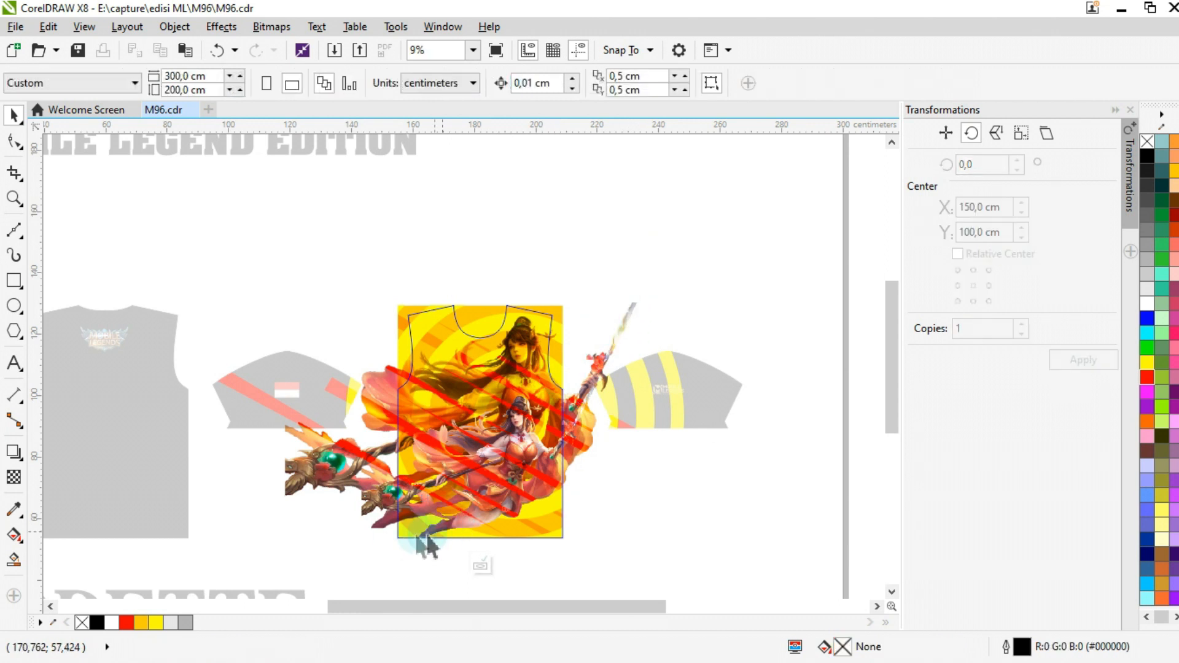
pyautogui.click(375, 529)
pyautogui.rightClick(375, 528)
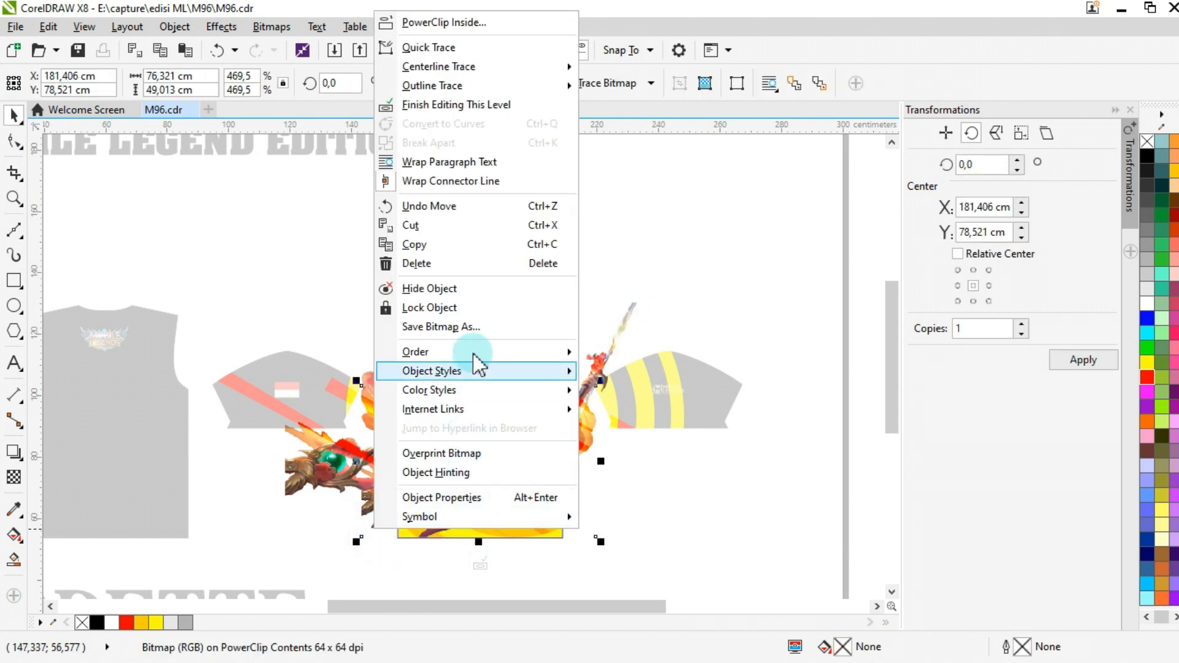
pyautogui.click(476, 351)
pyautogui.click(620, 399)
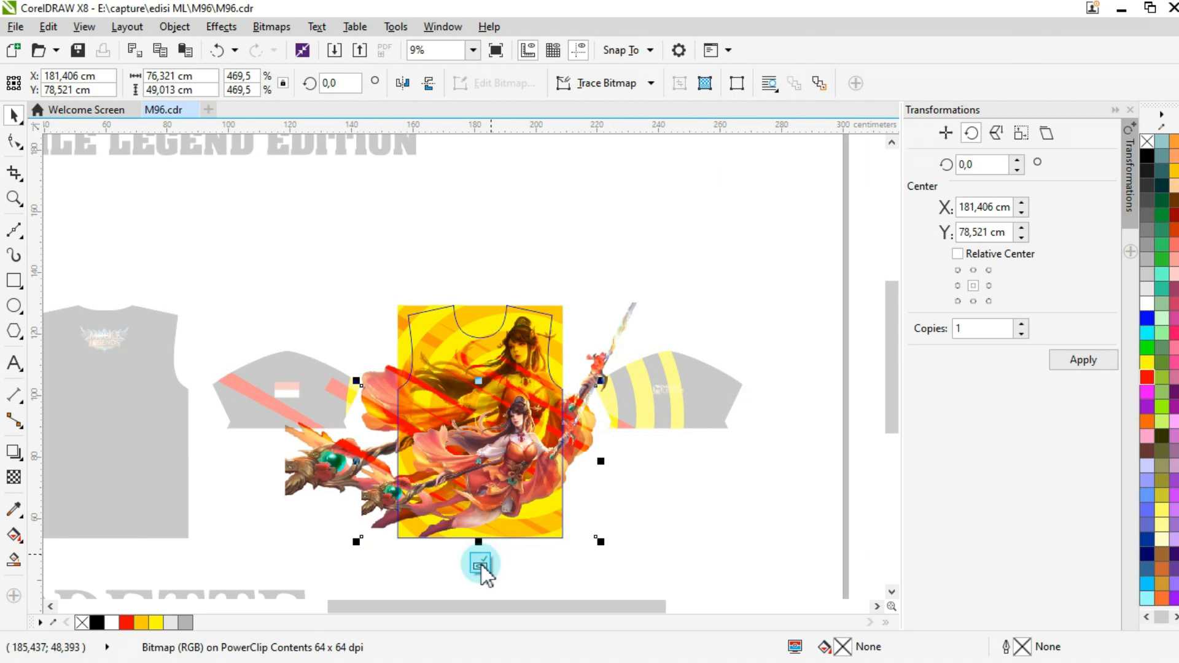
pyautogui.click(479, 560)
# Step: PowerClip the ODETTE text inside the front panel and open that panel's contents for editing
pyautogui.scroll(-1, 536, 407)
pyautogui.rightClick(355, 512)
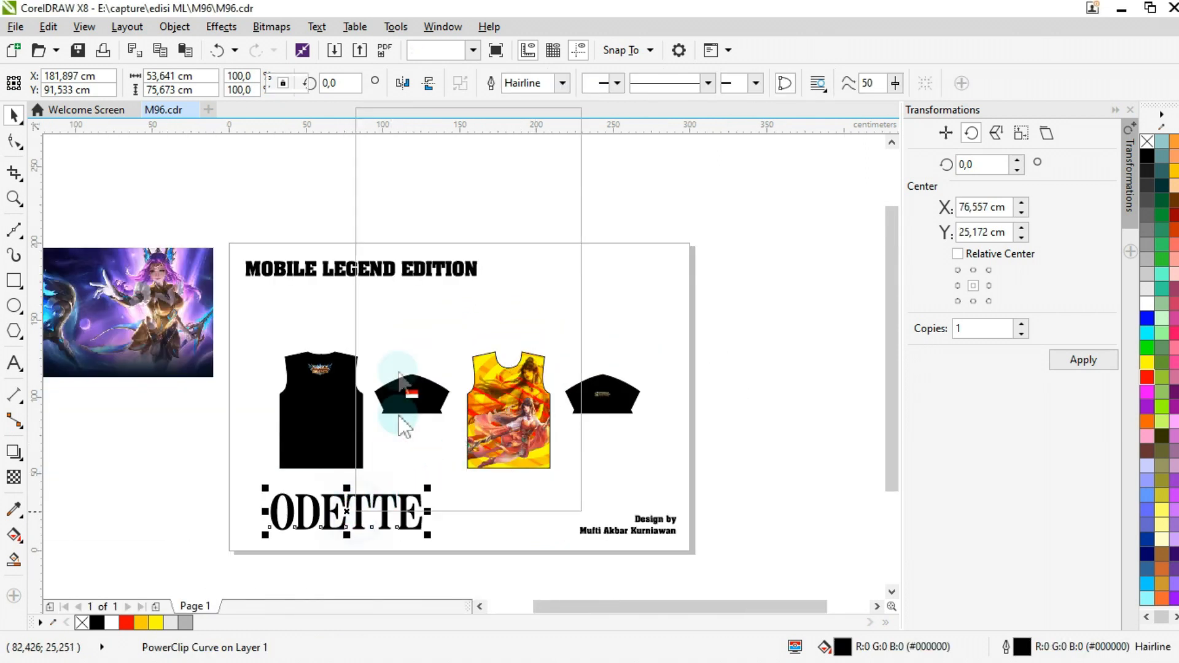
pyautogui.click(458, 119)
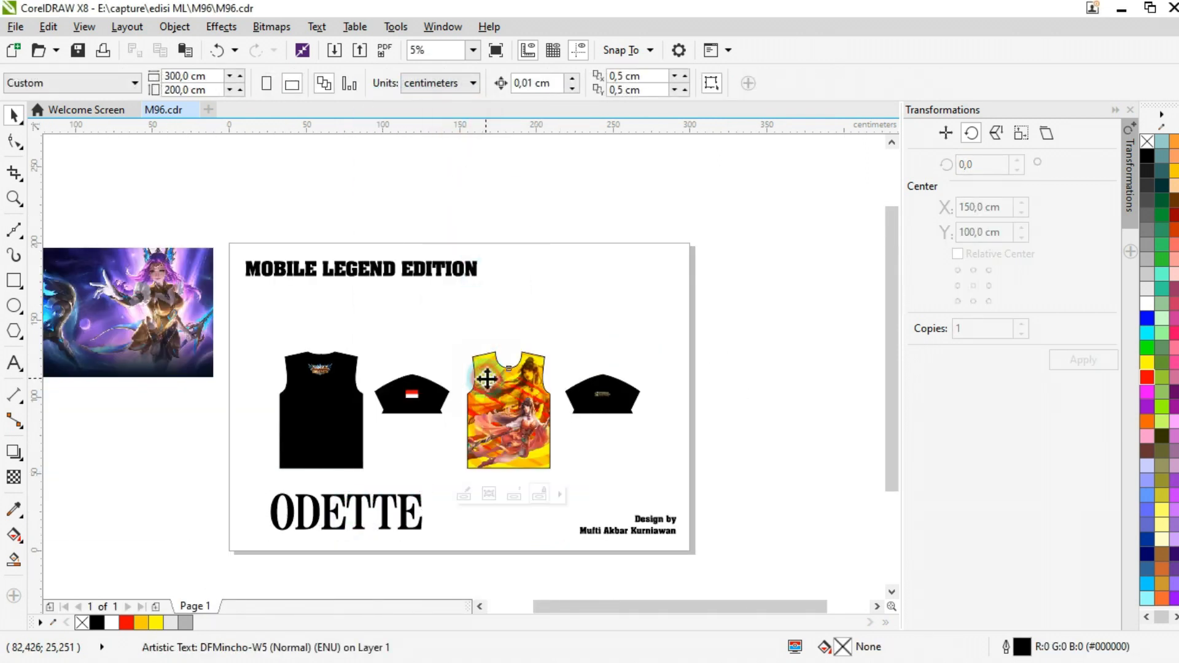
pyautogui.click(487, 379)
pyautogui.click(465, 494)
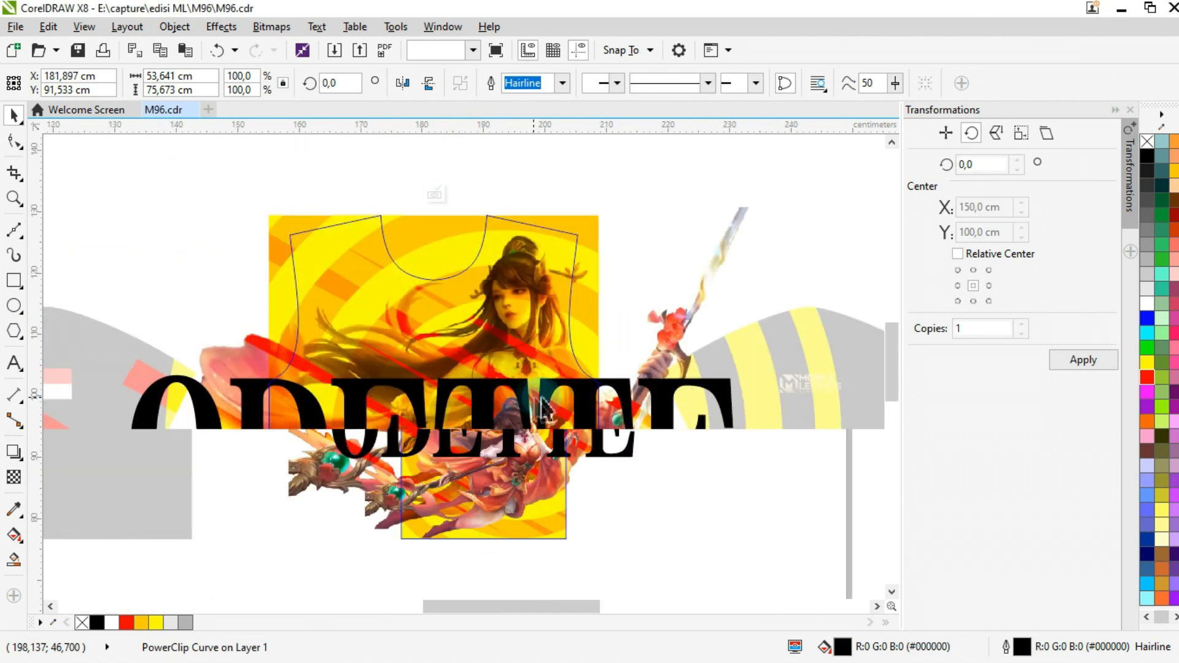
# Step: Scale the ODETTE text to about 34.8 × 8.4 cm, raise its centre to about Y 101.6 cm and fill it white
pyautogui.moveTo(742, 525); pyautogui.dragTo(568, 486)
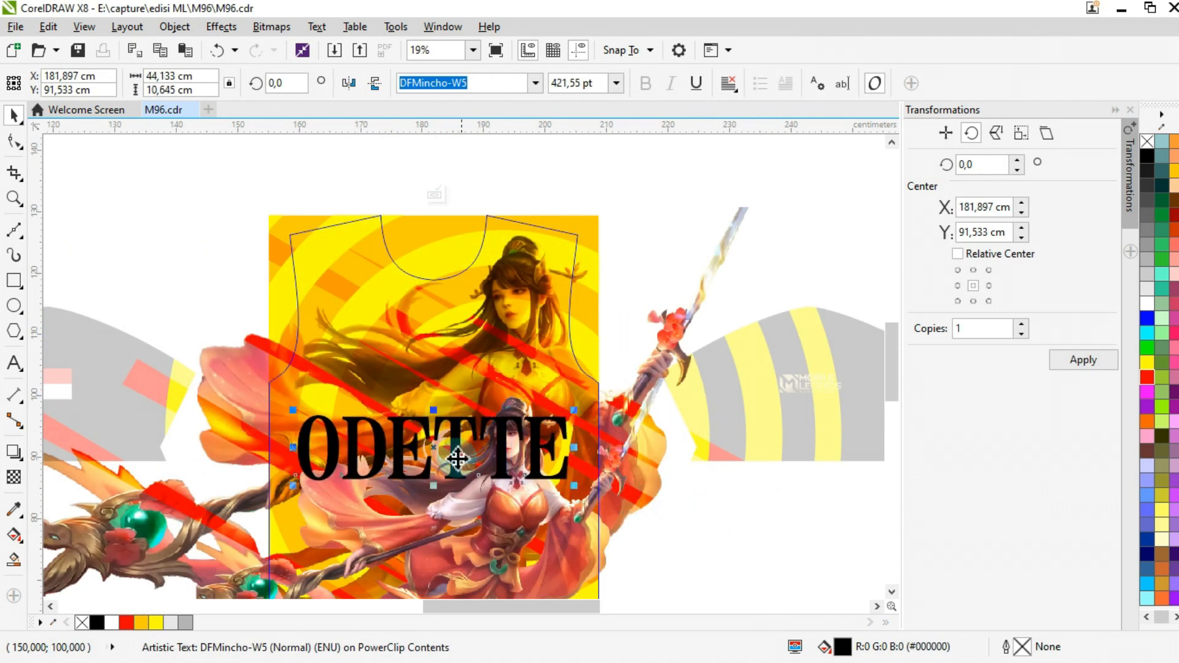
pyautogui.moveTo(461, 461); pyautogui.dragTo(462, 396)
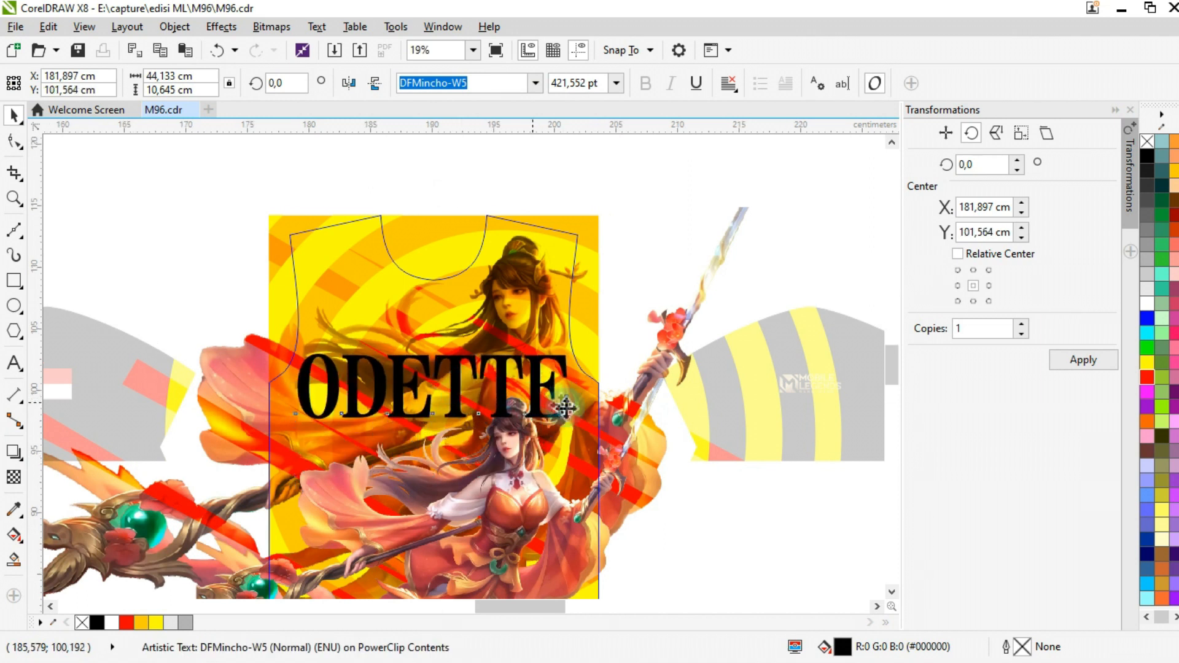
pyautogui.scroll(2, 560, 400)
pyautogui.moveTo(608, 441); pyautogui.dragTo(556, 427)
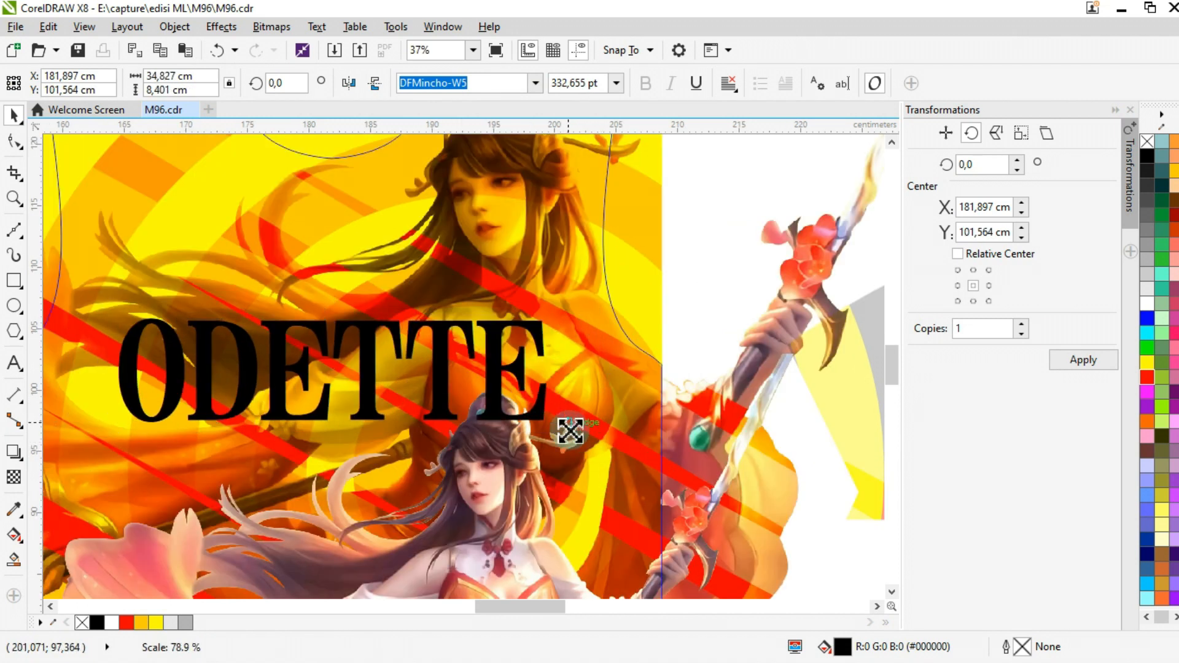
pyautogui.click(1148, 305)
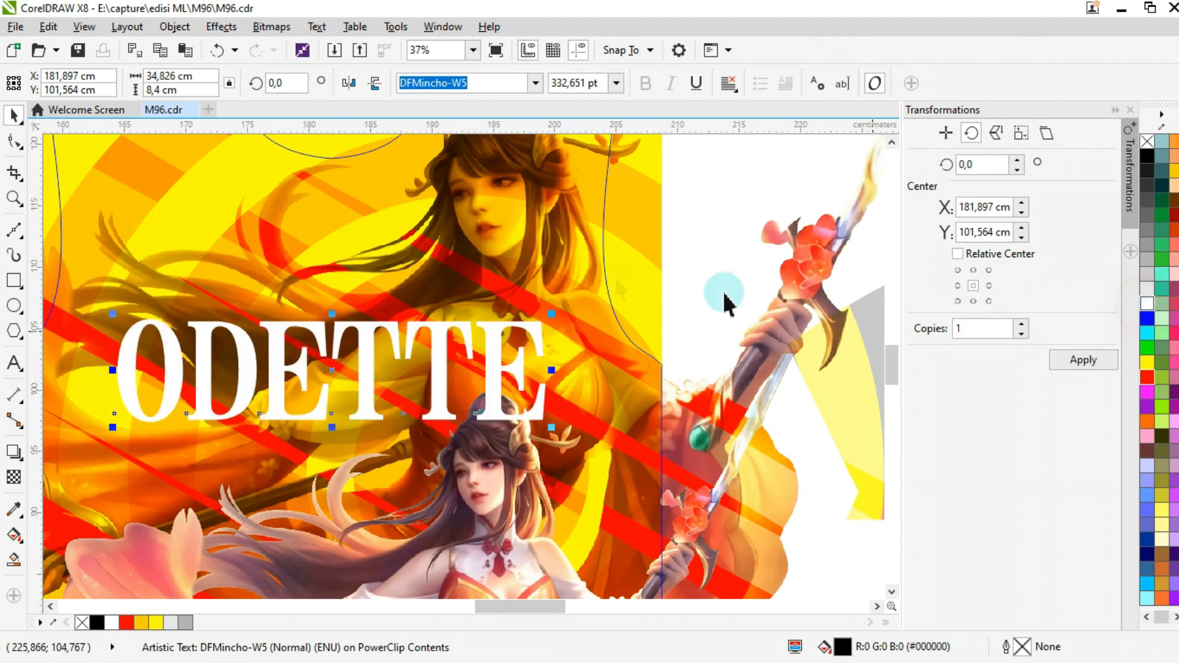
# Step: Bring the smaller character bitmap in front of the ODETTE text
pyautogui.scroll(-2, 724, 303)
pyautogui.rightClick(500, 459)
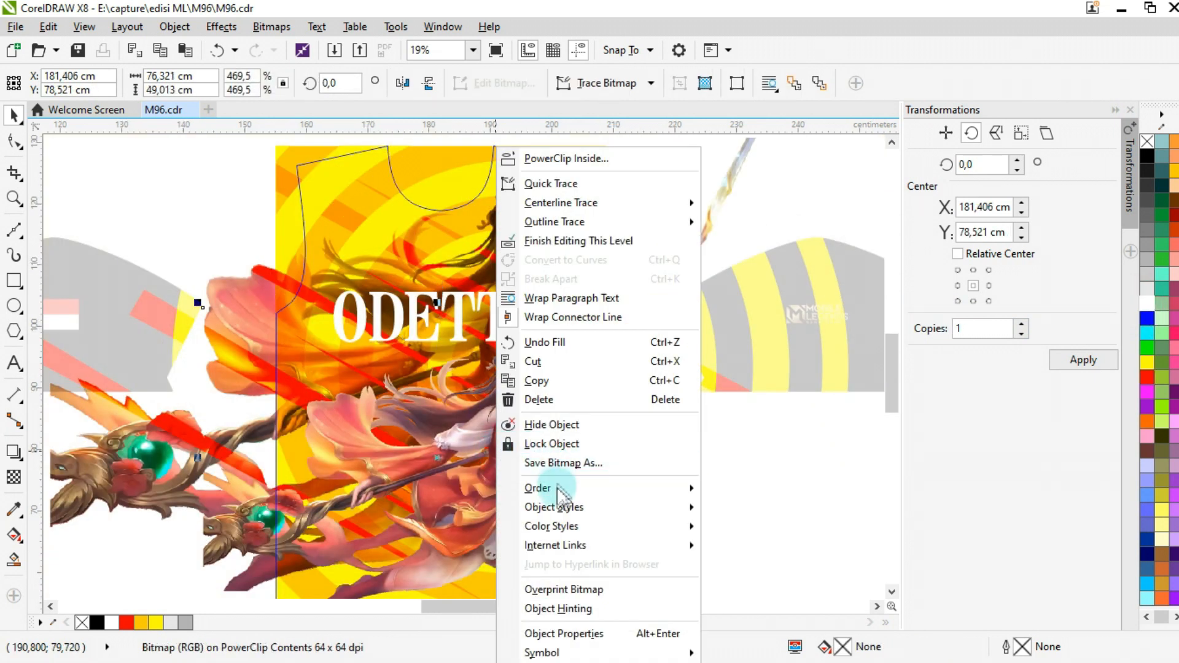
pyautogui.moveTo(540, 488)
pyautogui.click(763, 522)
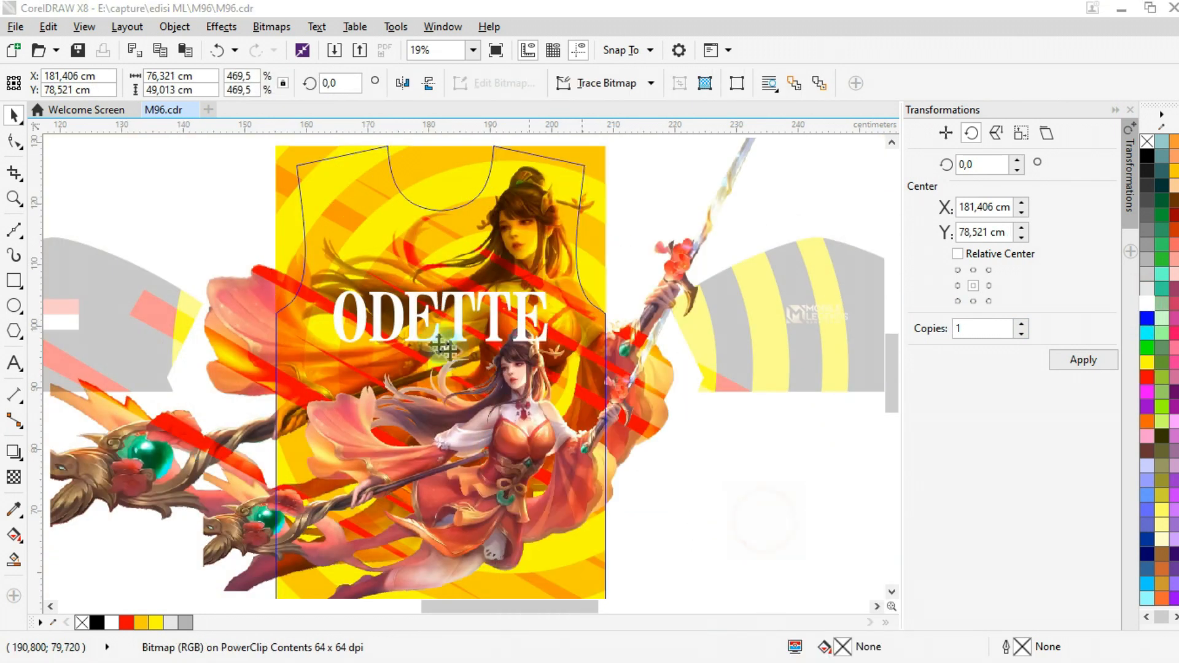
# Step: Convert the ODETTE text to curves and finish editing the front panel's PowerClip contents
pyautogui.click(384, 301)
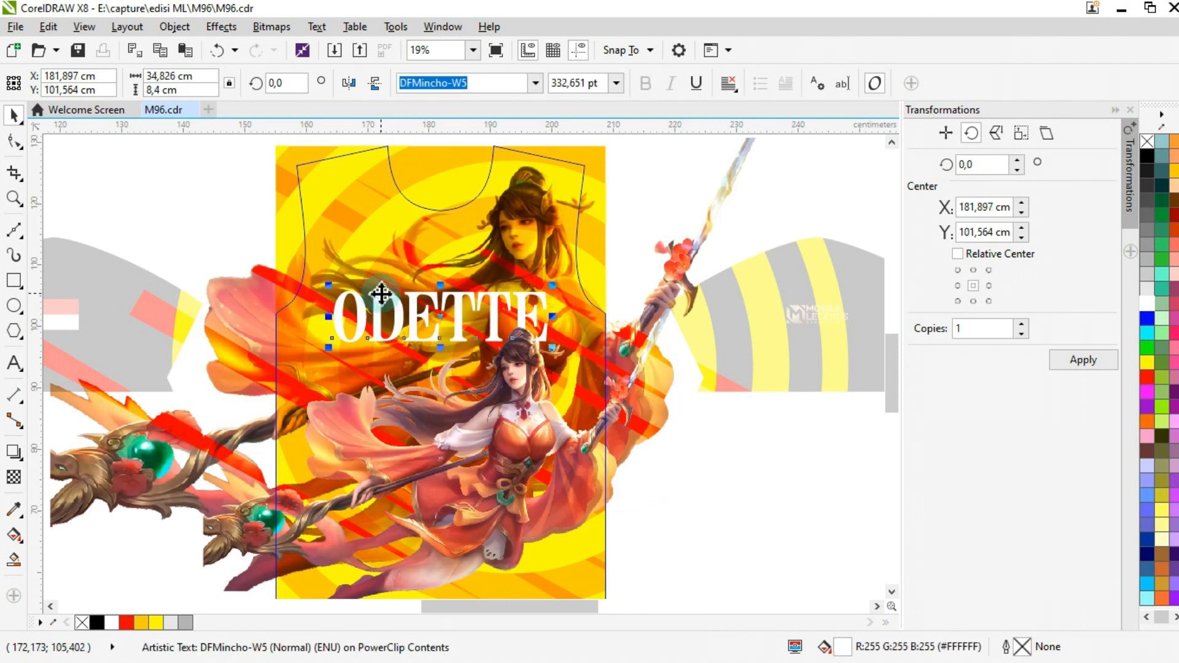
pyautogui.hotkey('ctrl', 'q')
pyautogui.scroll(-2, 540, 295)
pyautogui.click(491, 485)
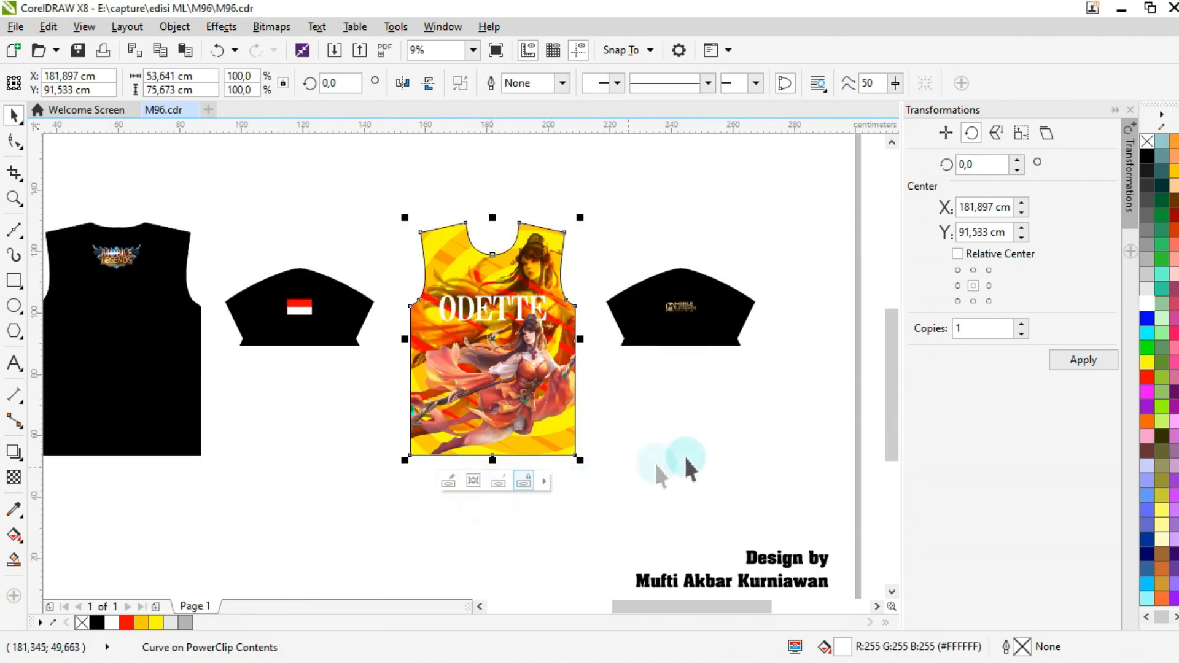
pyautogui.click(716, 422)
# Step: PowerClip the purple character image beside the page inside the black back panel
pyautogui.scroll(-2, 663, 418)
pyautogui.rightClick(249, 324)
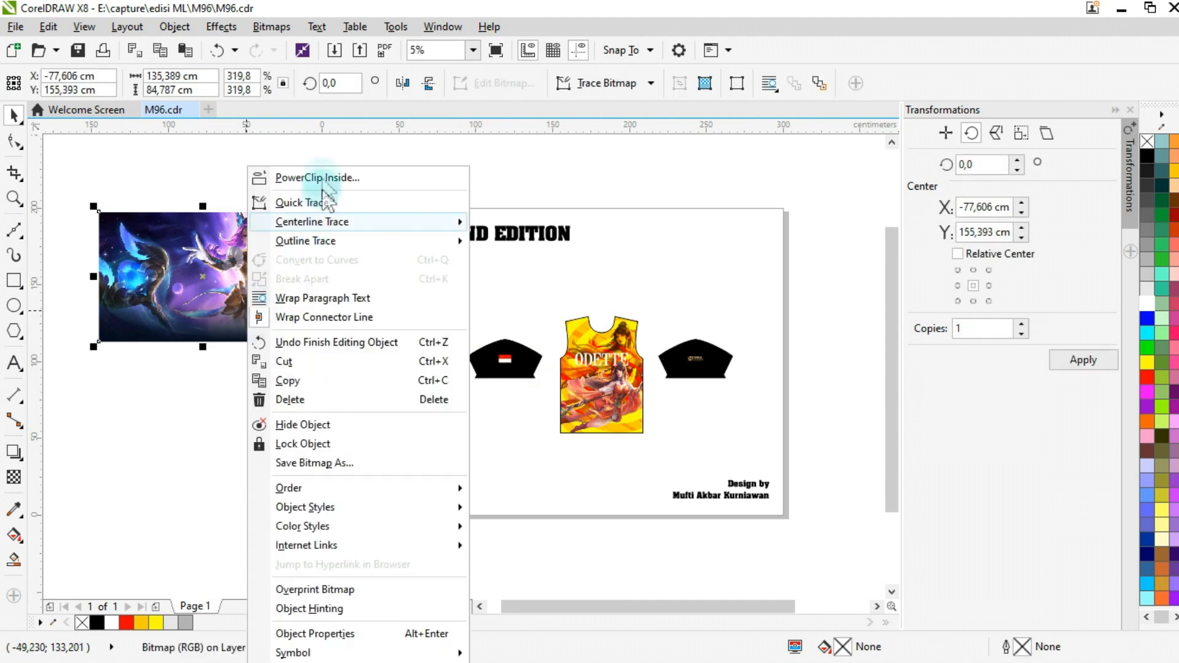
pyautogui.click(310, 177)
pyautogui.click(406, 375)
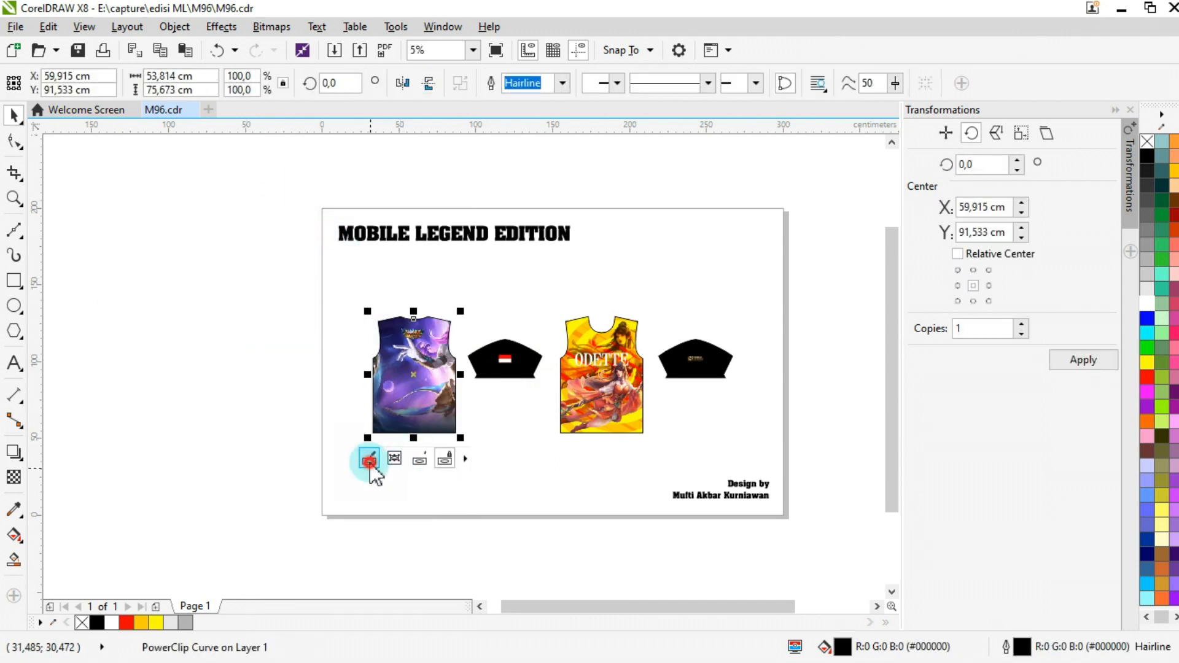
# Step: Edit the back panel's contents and move the purple image's centre to about X 34.7, Y 87.3 cm so the character fills the panel
pyautogui.click(370, 459)
pyautogui.scroll(4, 452, 350)
pyautogui.click(556, 353)
pyautogui.moveTo(566, 316); pyautogui.dragTo(418, 336)
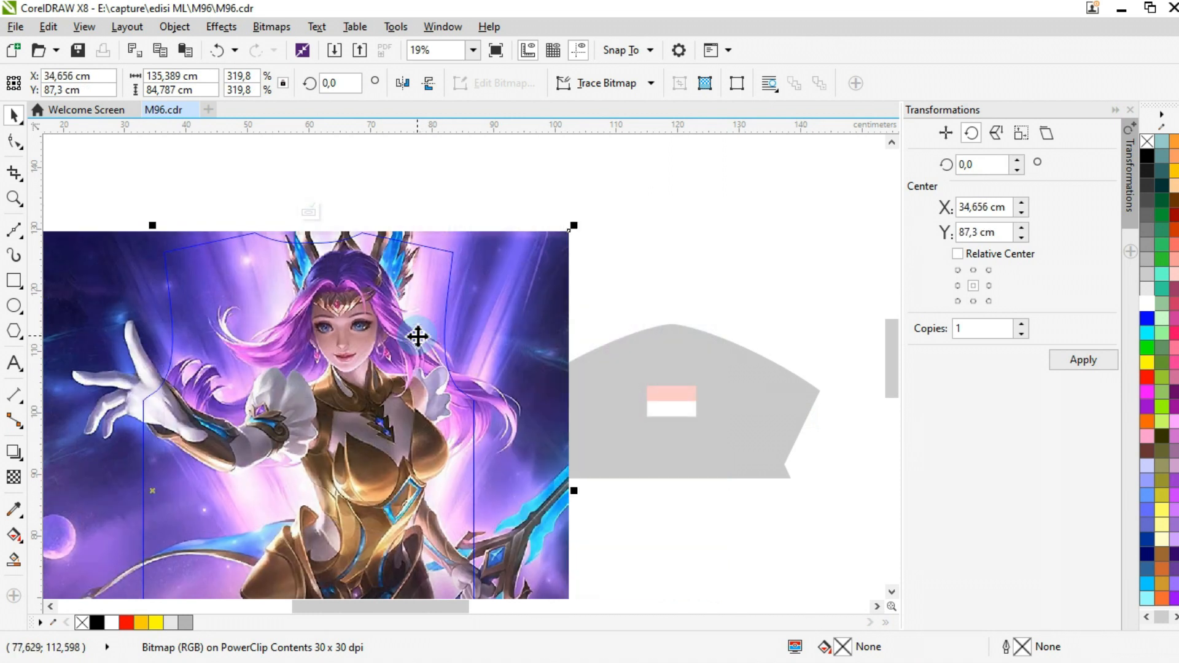
# Step: Draw a rectangle about 60.7 × 81.4 cm covering the back panel's outline and fill it Deep Yellow
pyautogui.scroll(-3, 553, 250)
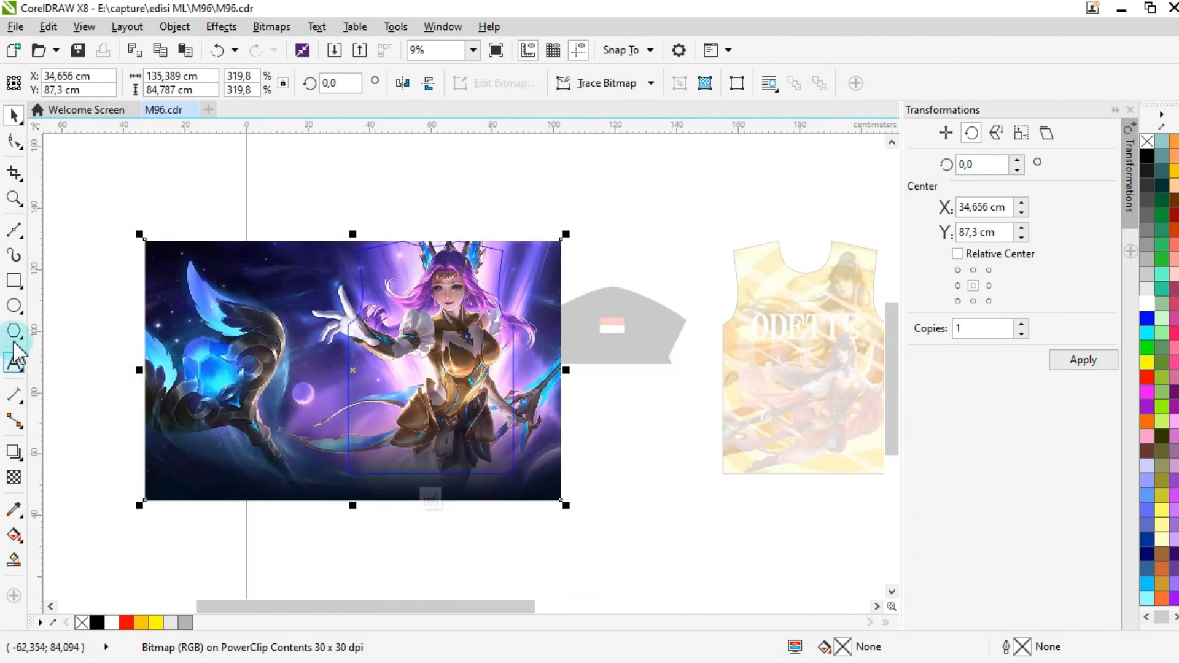
pyautogui.click(15, 281)
pyautogui.moveTo(335, 490); pyautogui.dragTo(523, 239)
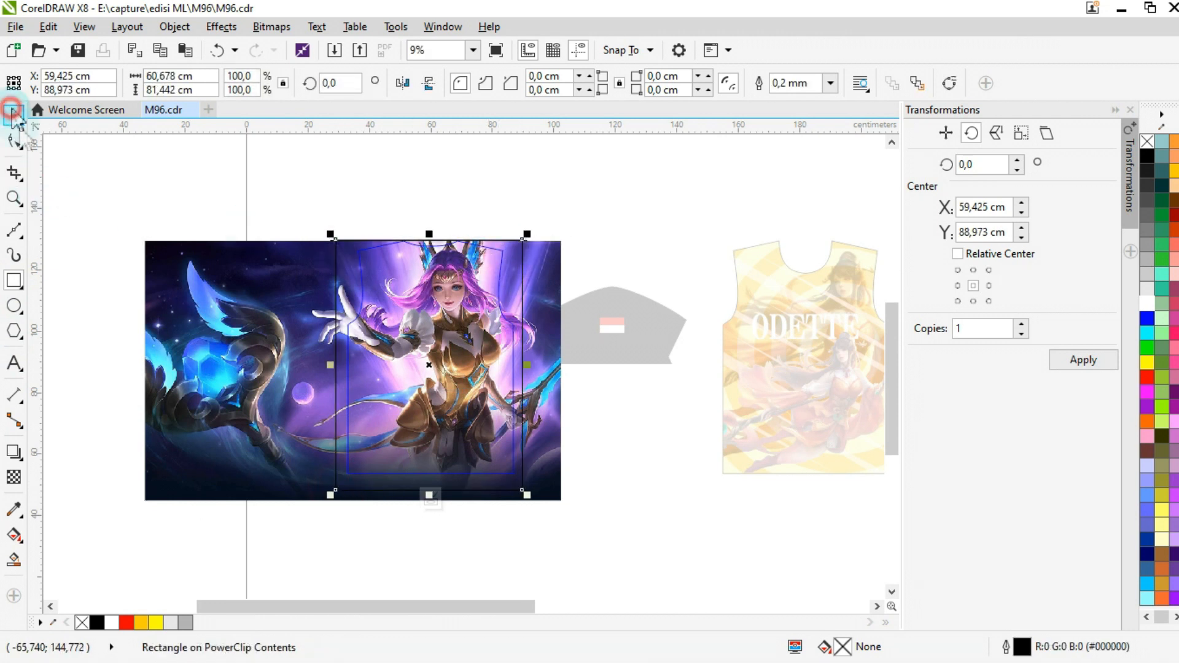
pyautogui.click(141, 623)
# Step: Set the deep yellow rectangle's merge mode to Overlay so it tints the character image
pyautogui.click(12, 484)
pyautogui.click(227, 83)
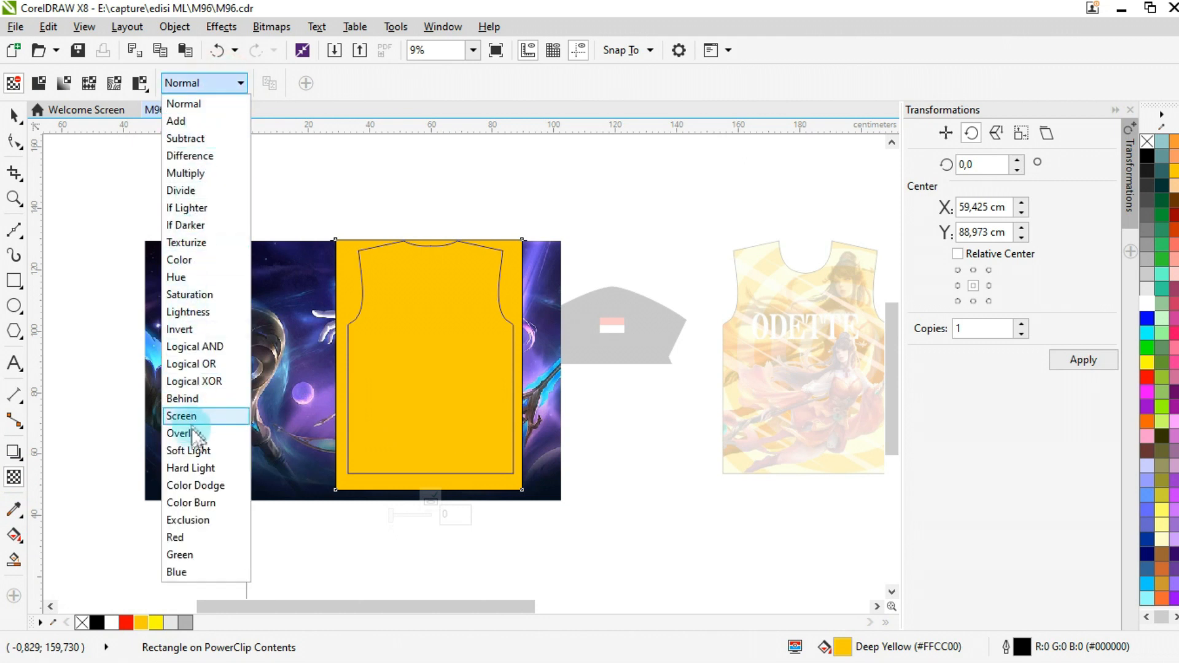
pyautogui.click(194, 433)
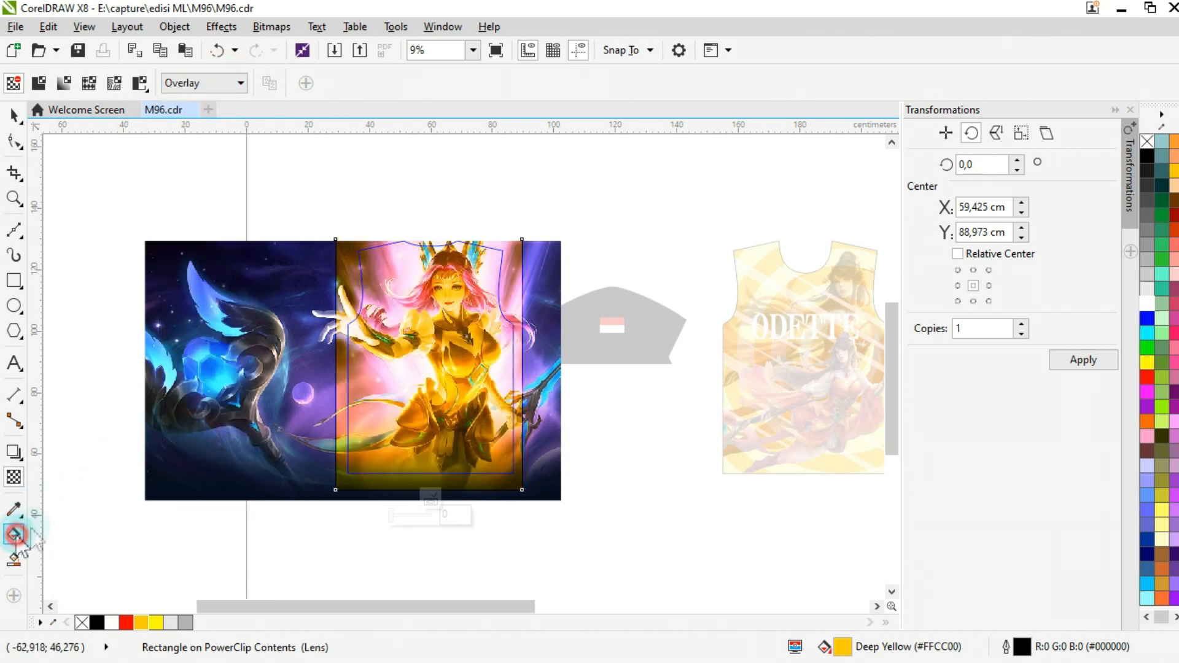
# Step: Give the overlay rectangle a vertical fountain fill running from Deep Yellow at the hem to yellow at the shoulders
pyautogui.moveTo(357, 474); pyautogui.dragTo(355, 229)
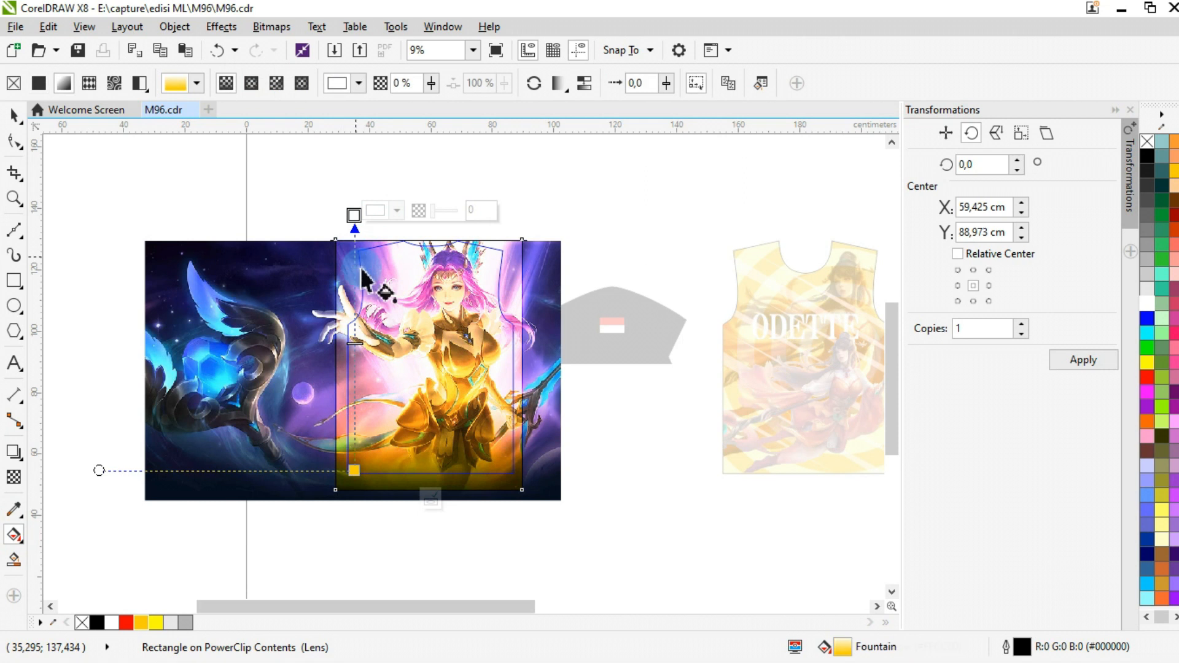
pyautogui.click(156, 622)
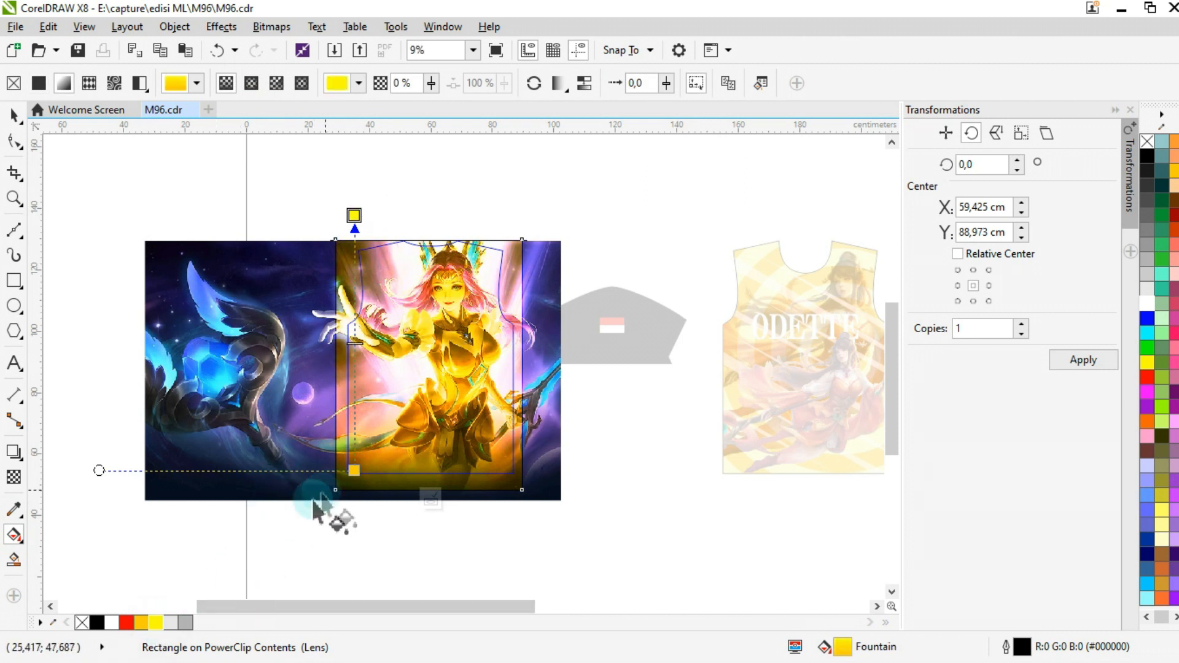
pyautogui.click(17, 115)
pyautogui.click(90, 172)
# Step: Draw a narrow triangular ray about 56.2 × 52 cm from the character's hand up past the panel, with its rotation centre at the pointed tip
pyautogui.click(13, 230)
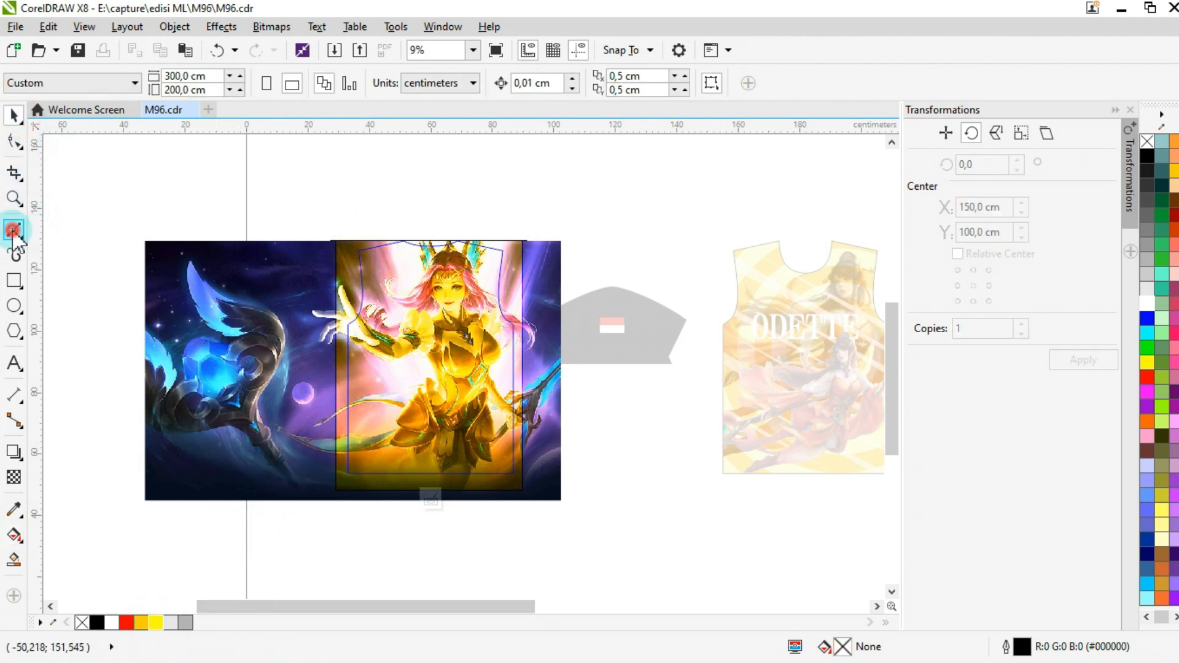
pyautogui.scroll(2, 500, 261)
pyautogui.scroll(-2, 305, 327)
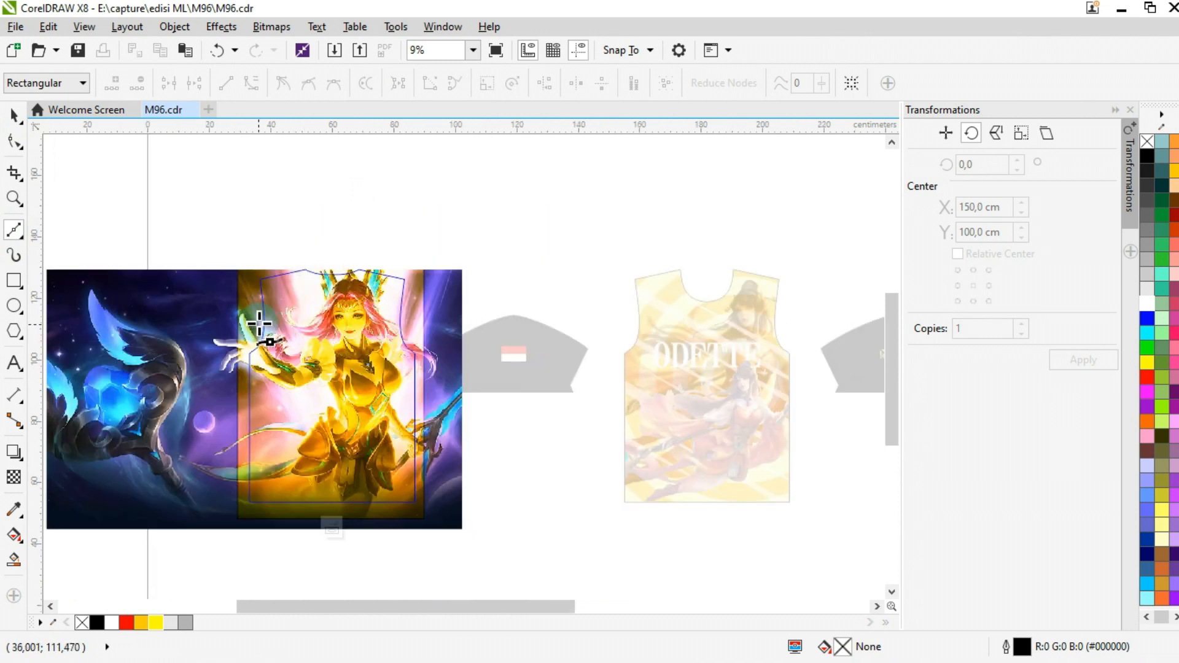
pyautogui.scroll(2, 310, 242)
pyautogui.scroll(-2, 375, 168)
pyautogui.click(457, 150)
pyautogui.click(313, 312)
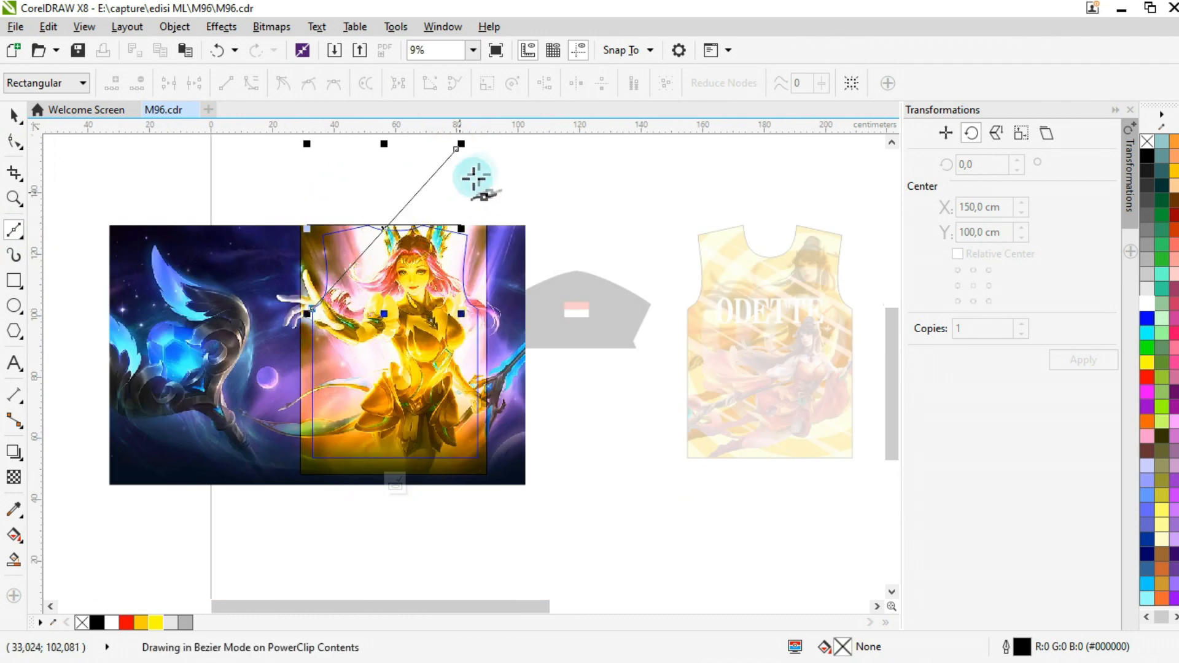
pyautogui.click(484, 152)
pyautogui.click(457, 149)
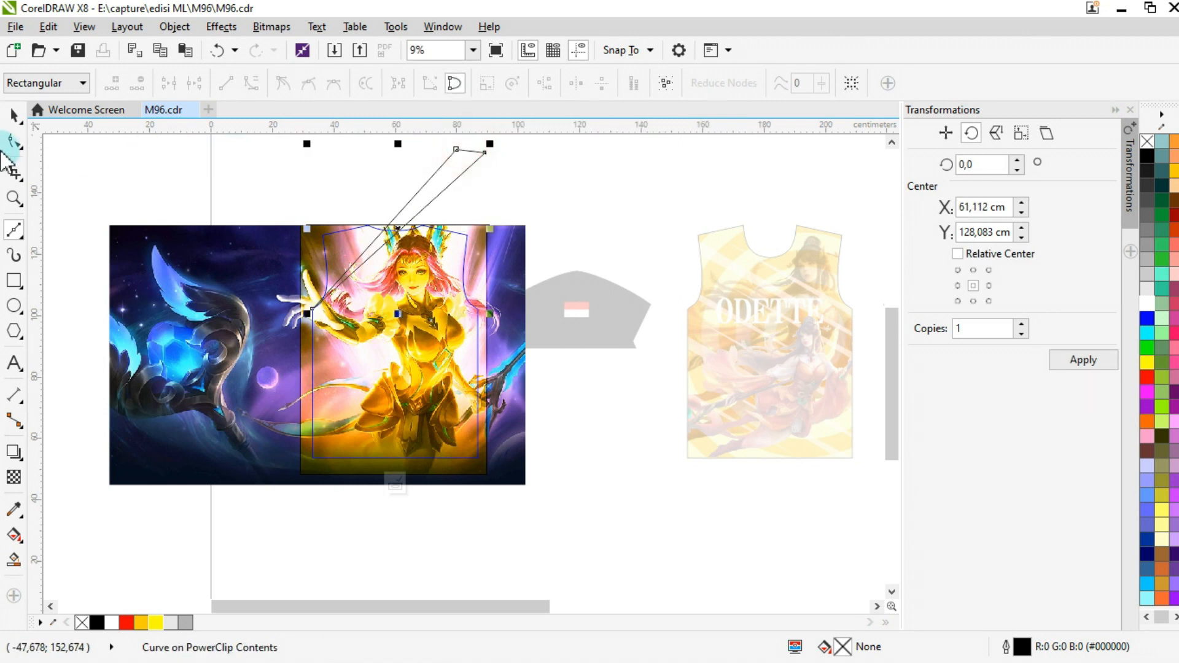
pyautogui.click(13, 113)
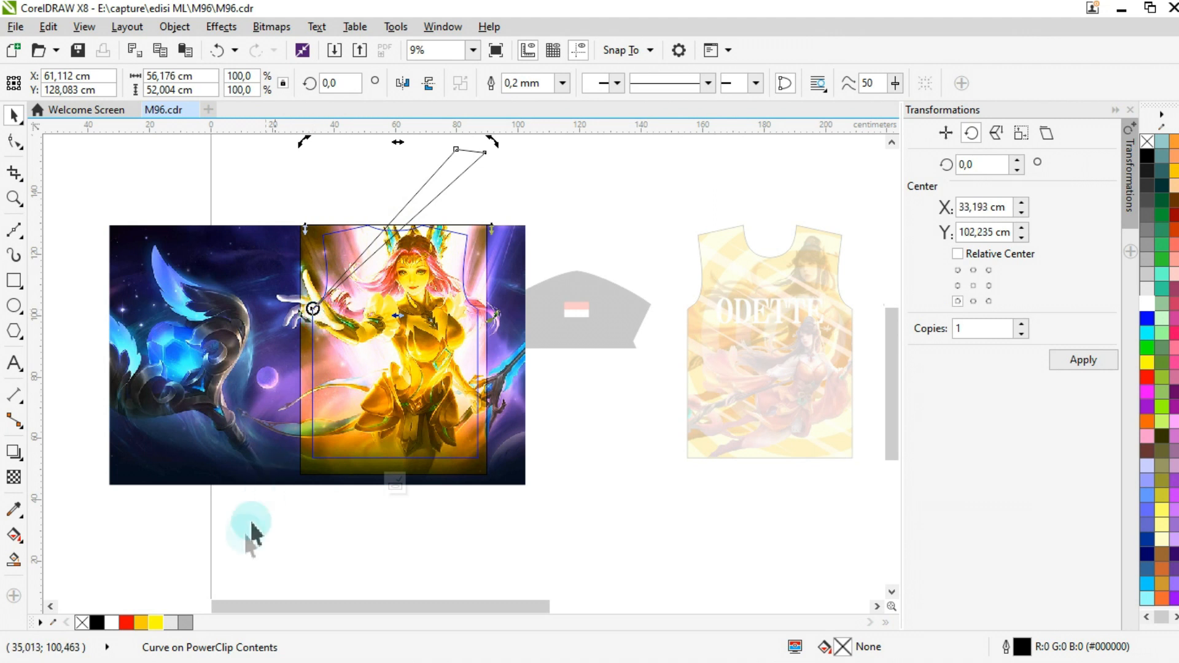
# Step: Fill the ray Red without an outline and set its merge mode to Overlay
pyautogui.click(126, 622)
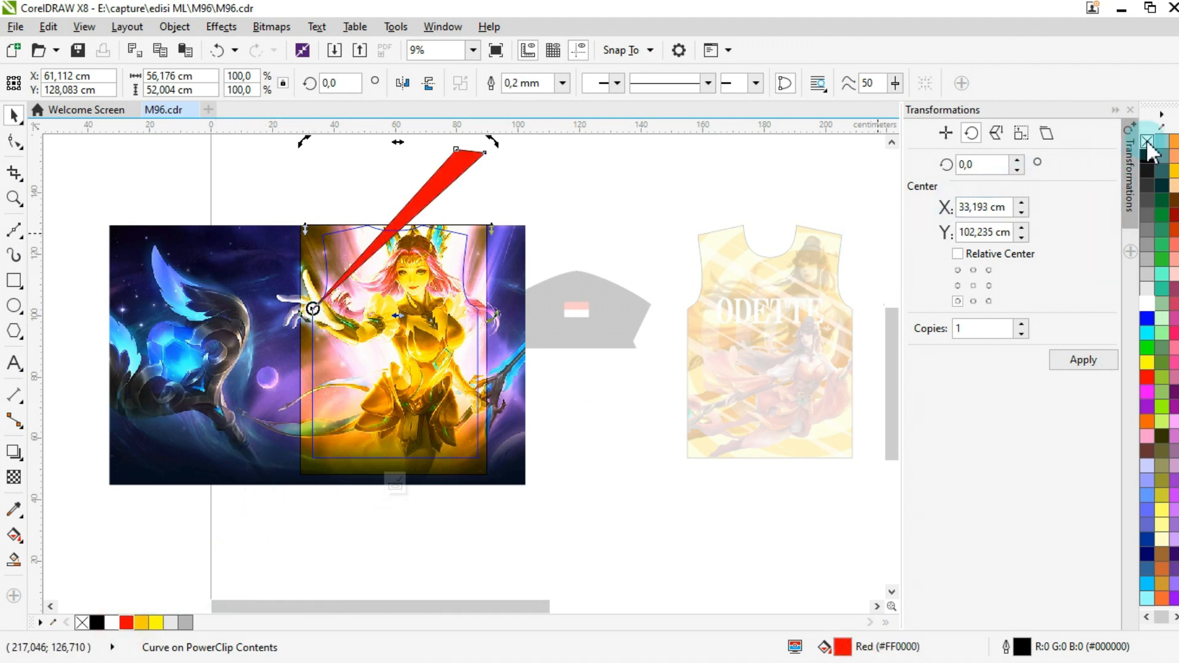
pyautogui.click(13, 478)
pyautogui.click(236, 83)
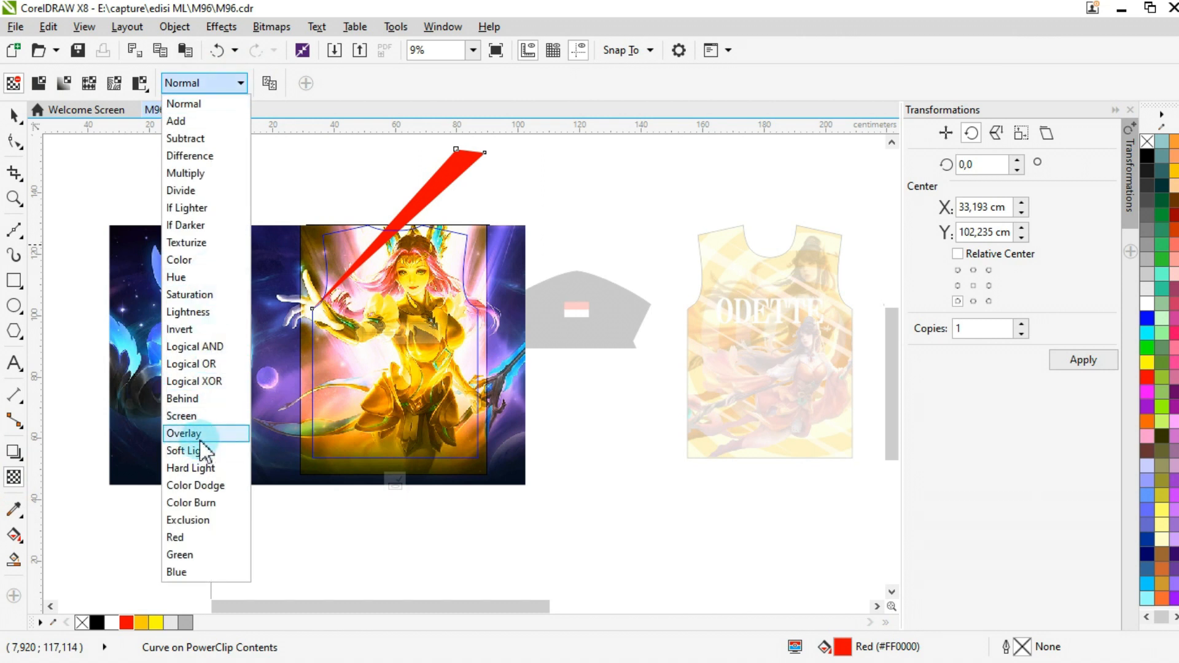
pyautogui.click(202, 434)
# Step: Copy the ray around its tip in 15° rotations to form a full sunburst, and finish editing the back panel's contents
pyautogui.click(13, 115)
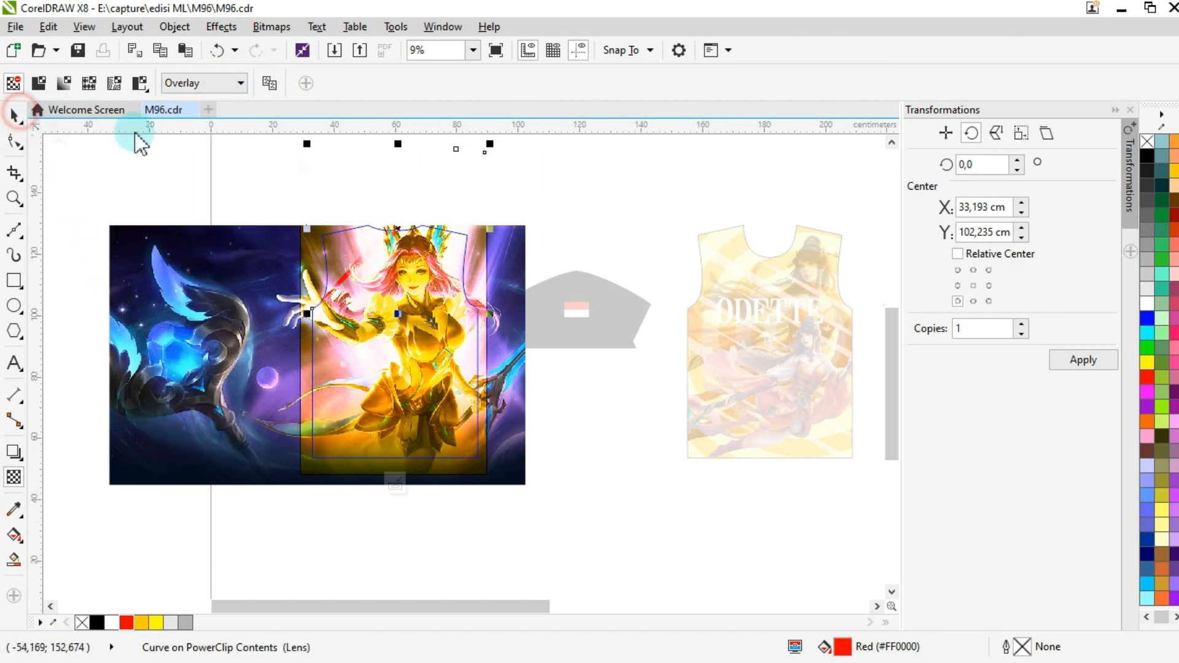
pyautogui.click(1018, 160)
pyautogui.click(1069, 361)
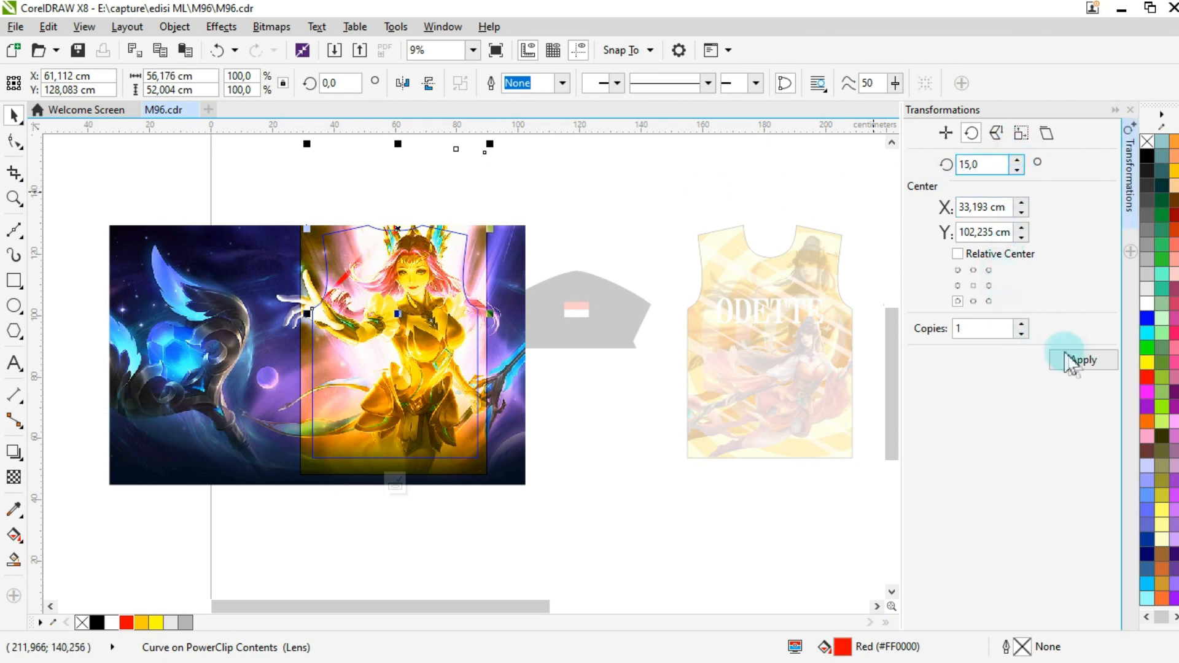
pyautogui.click(1081, 362)
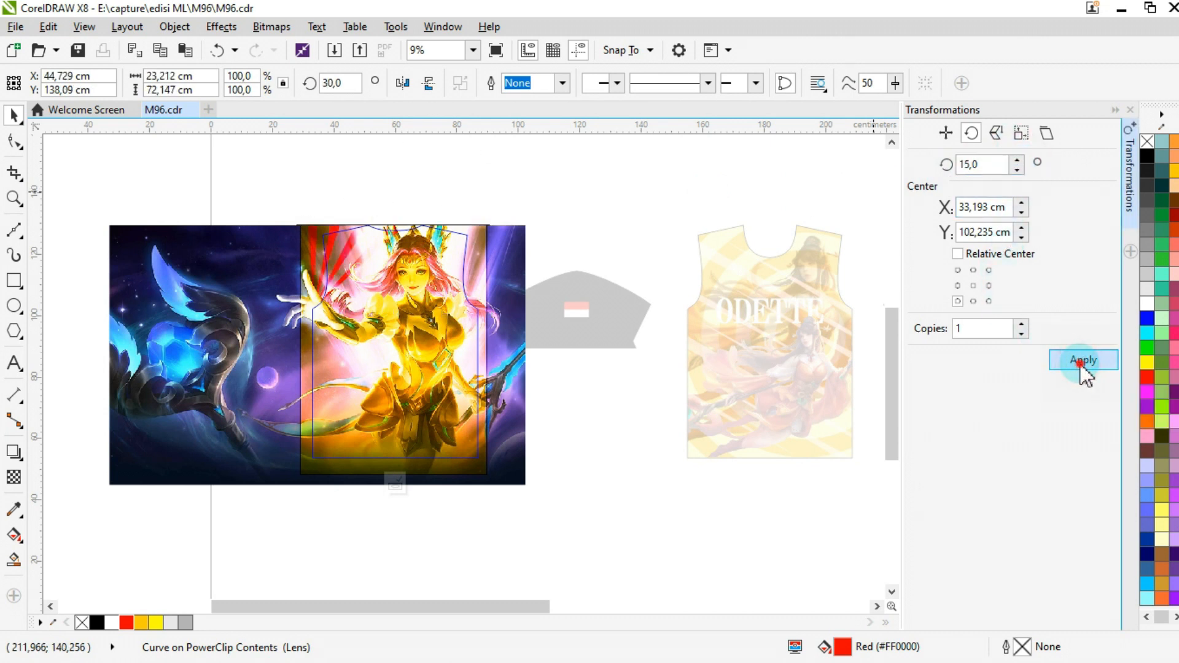
pyautogui.click(1082, 361)
pyautogui.click(1082, 361)
pyautogui.click(1082, 361)
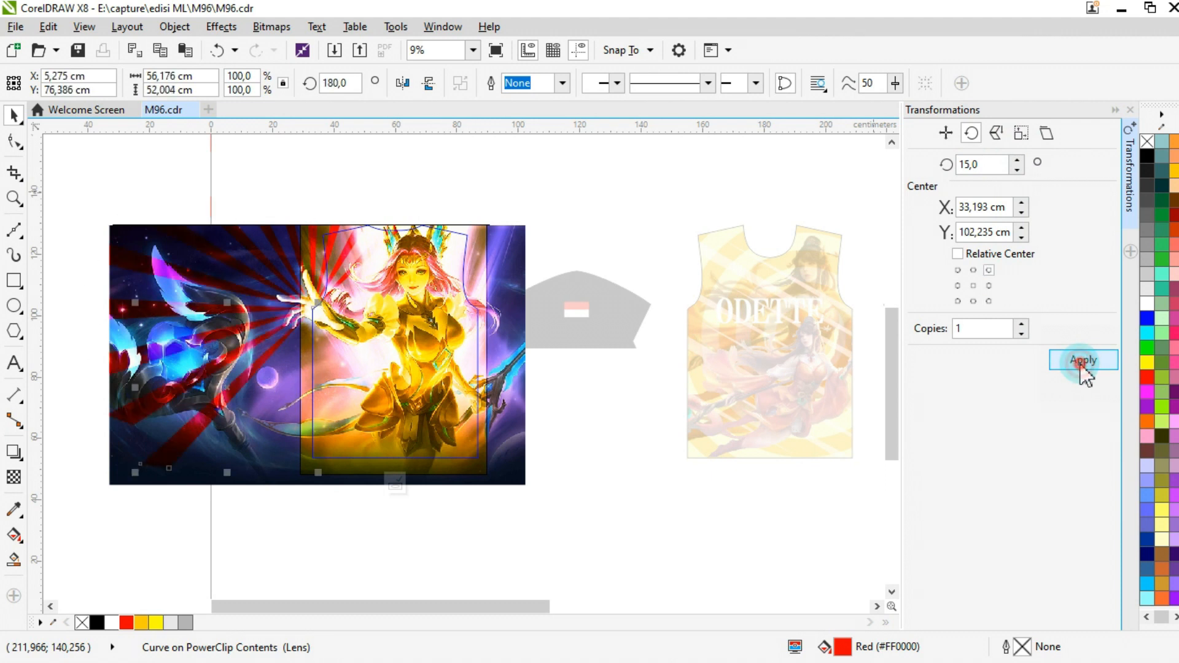
pyautogui.click(1082, 361)
pyautogui.click(1082, 363)
pyautogui.click(1083, 363)
pyautogui.click(1083, 363)
pyautogui.click(1082, 362)
pyautogui.click(1082, 362)
pyautogui.click(1083, 362)
pyautogui.click(1082, 362)
pyautogui.click(1082, 362)
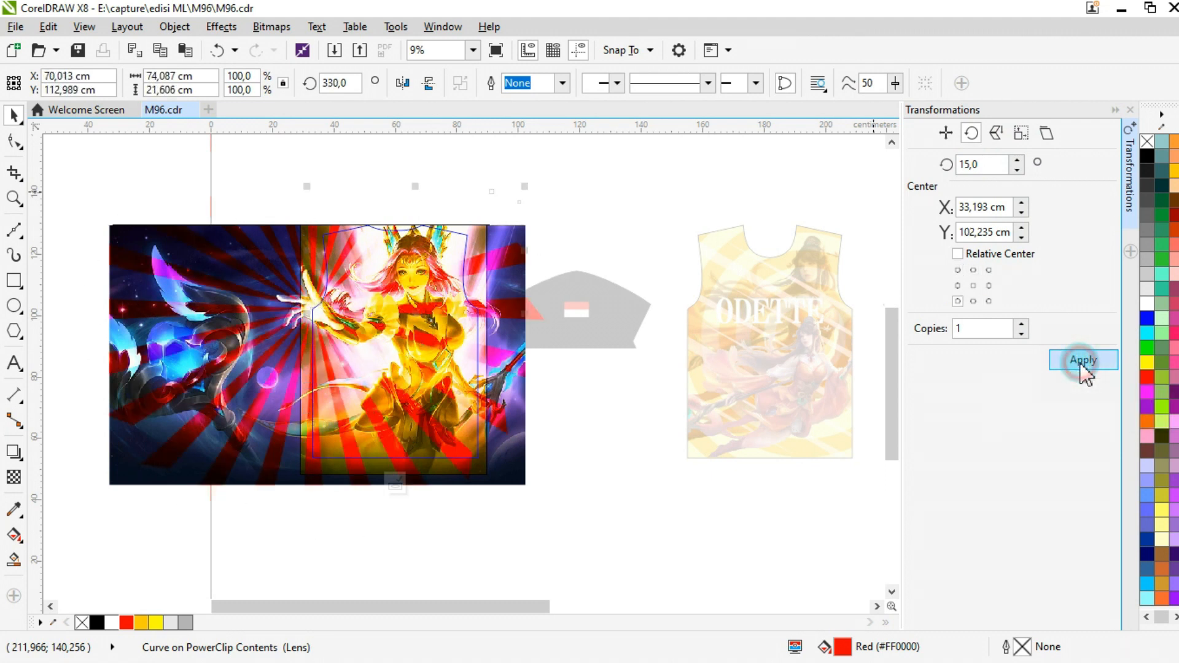
pyautogui.click(631, 186)
pyautogui.click(394, 486)
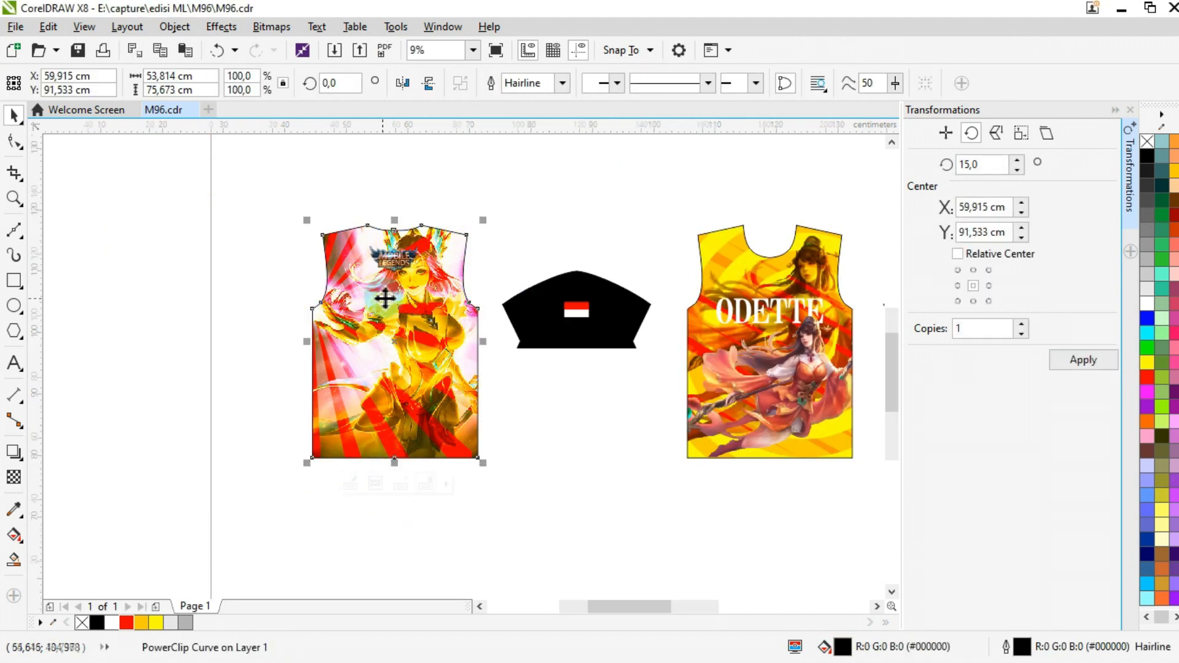
# Step: Move the Mobile Legends logo to the lower part of the back panel and enlarge it to about 25 × 13.4 cm
pyautogui.scroll(2, 386, 299)
pyautogui.click(411, 221)
pyautogui.moveTo(415, 294); pyautogui.dragTo(498, 480)
pyautogui.scroll(-2, 386, 310)
pyautogui.click(558, 408)
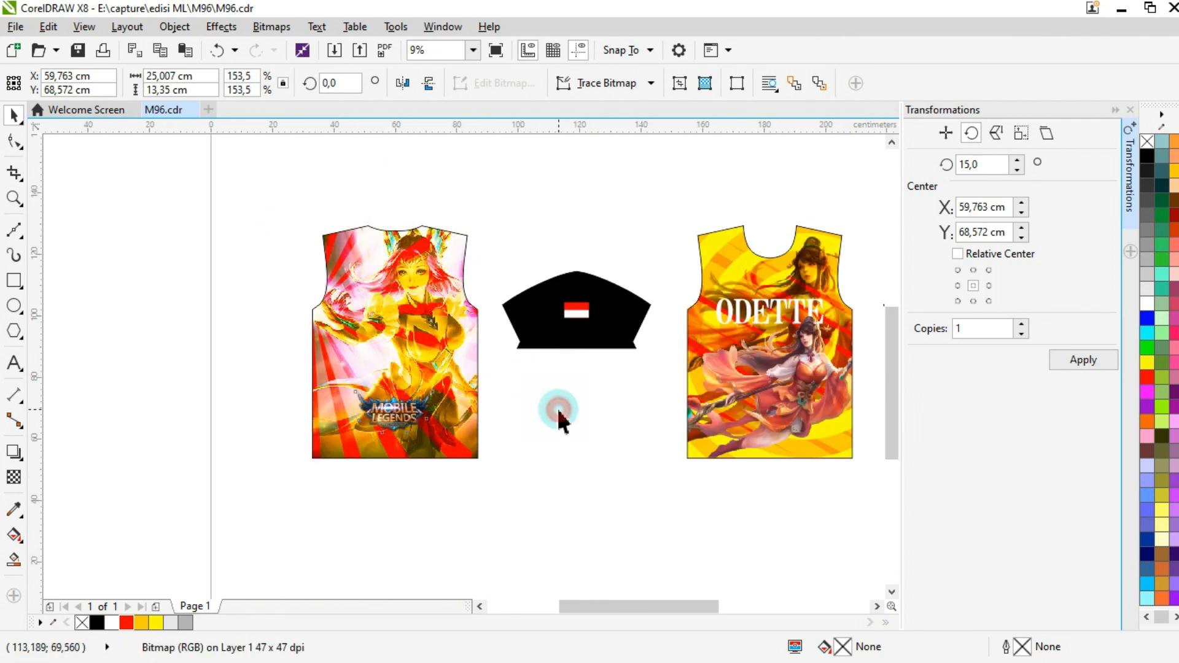
# Step: Fill both black sleeves with a vertical fountain fill from Deep Yellow at the cap to Red beyond the hem
pyautogui.scroll(-2, 558, 408)
pyautogui.scroll(2, 524, 374)
pyautogui.click(441, 353)
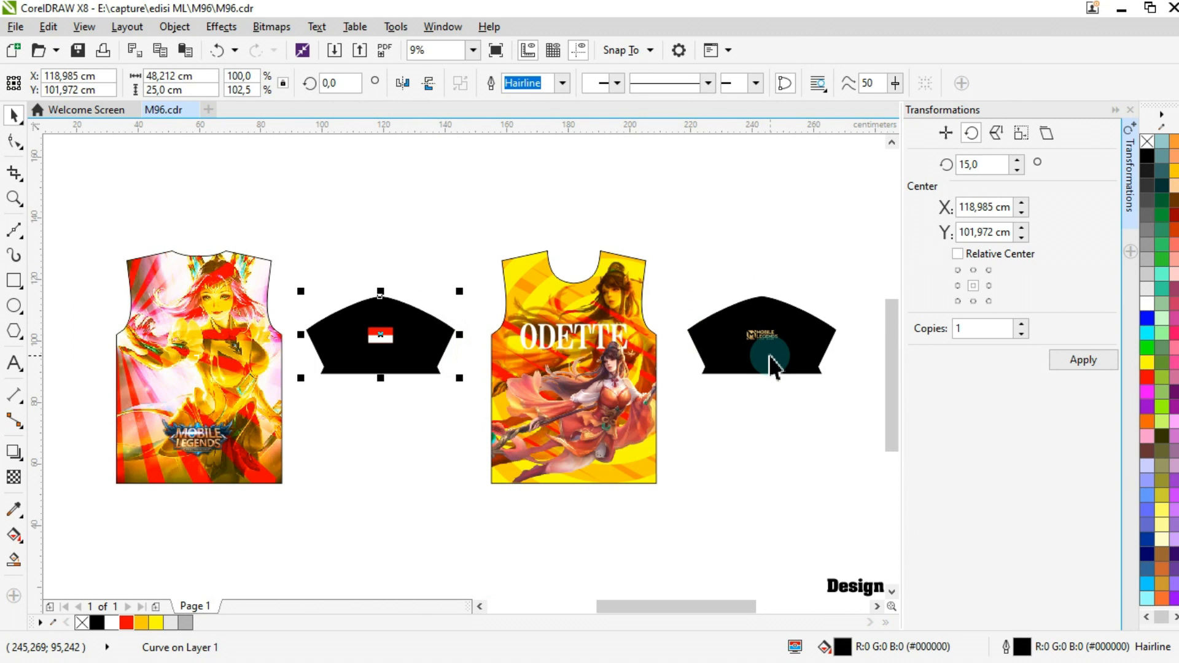
pyautogui.click(141, 622)
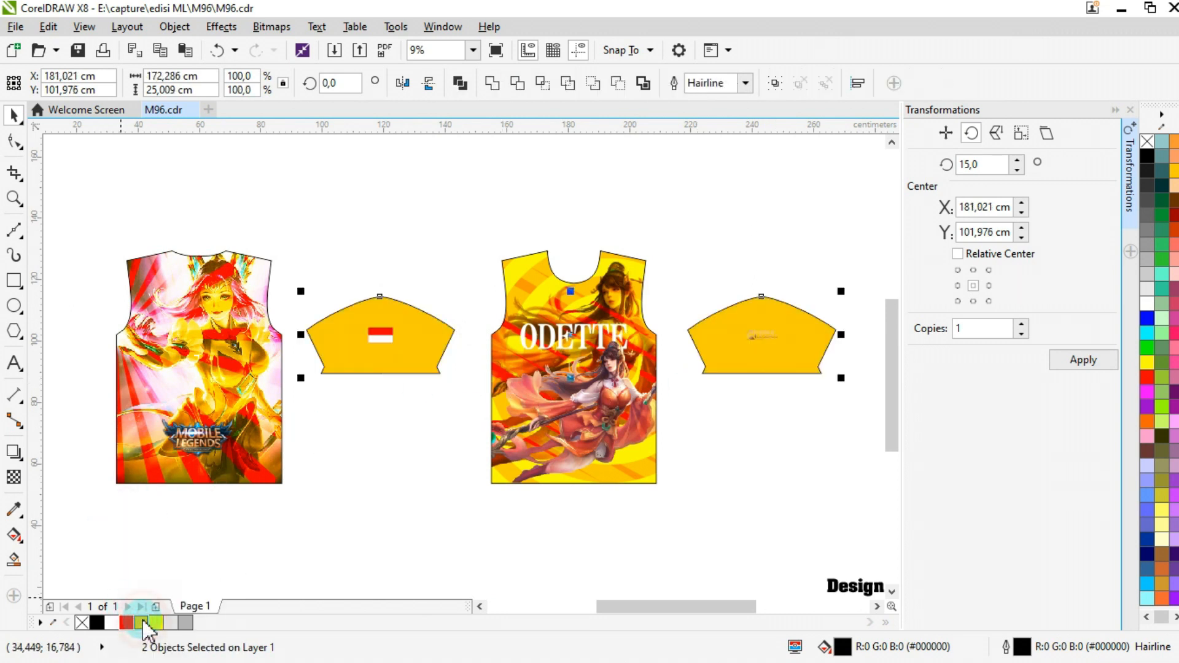
pyautogui.click(14, 534)
pyautogui.moveTo(380, 296); pyautogui.dragTo(380, 422)
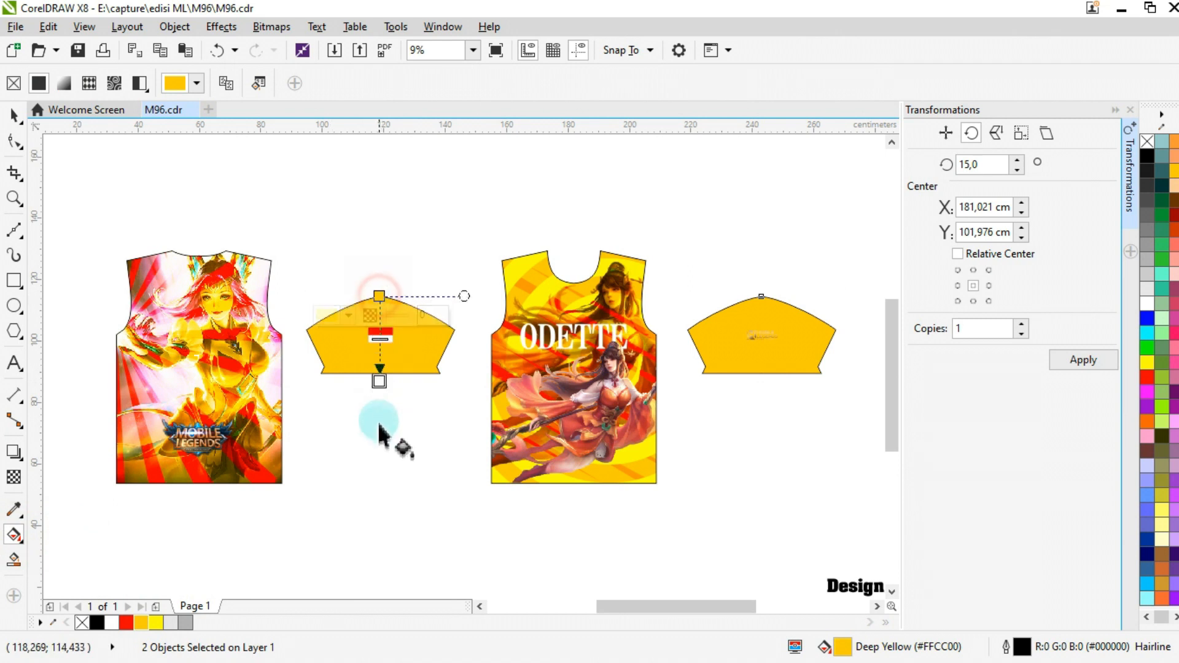
pyautogui.click(127, 622)
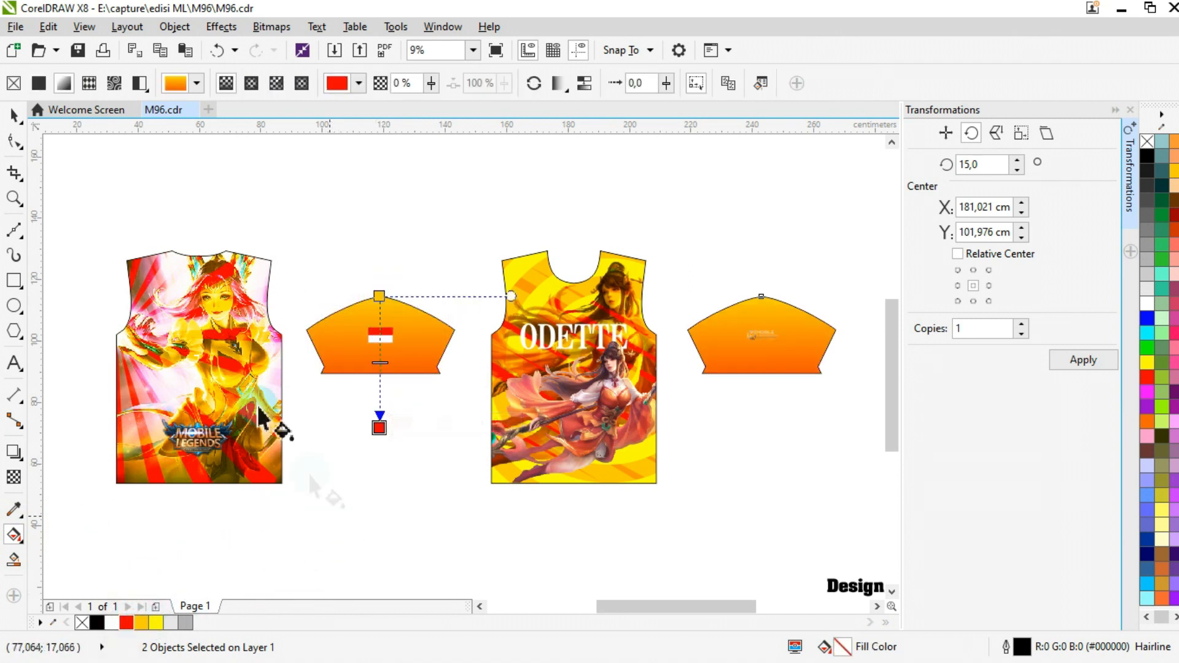
# Step: Recolour the small Mobile Legends logo on the sleeve black
pyautogui.click(15, 114)
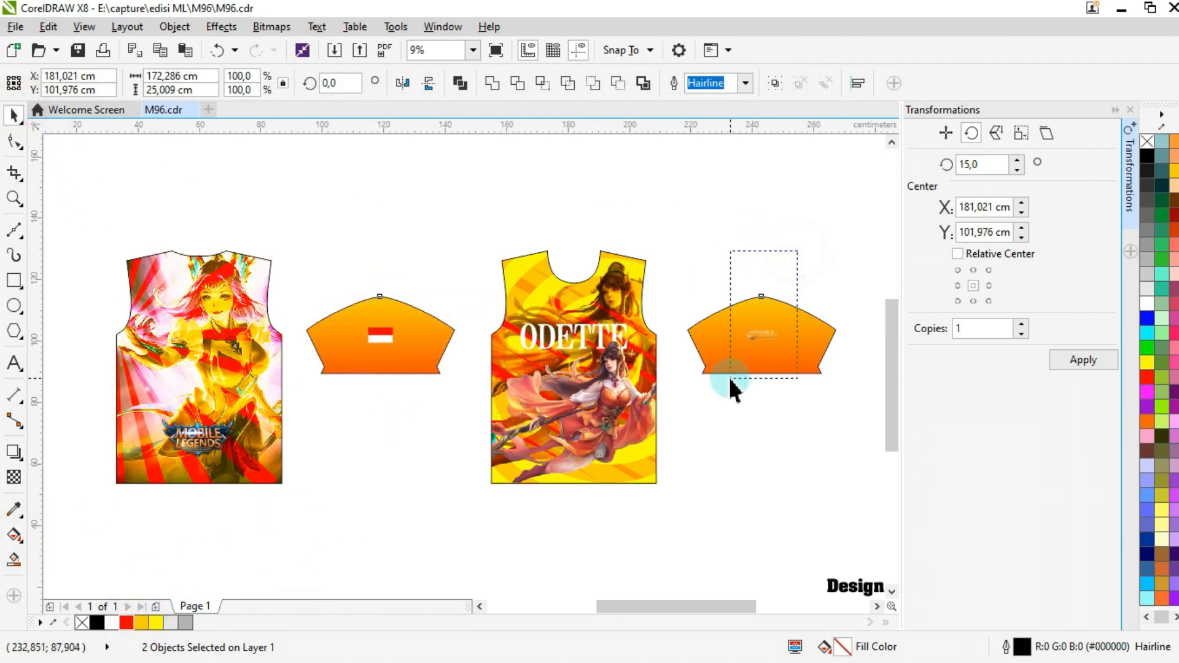
pyautogui.moveTo(730, 379); pyautogui.dragTo(731, 379)
pyautogui.click(853, 215)
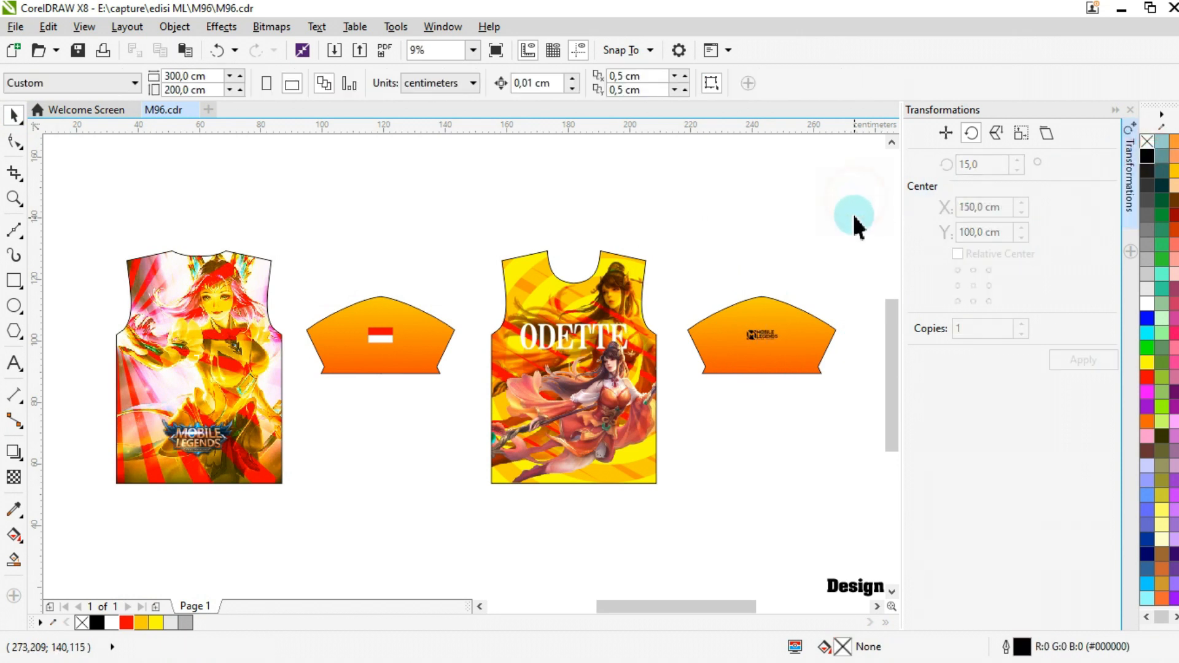
# Step: Remove the outlines from all the jersey panels, sleeves and logos
pyautogui.click(134, 527)
pyautogui.moveTo(135, 529); pyautogui.dragTo(92, 553)
pyautogui.click(1127, 134)
pyautogui.rightClick(1147, 143)
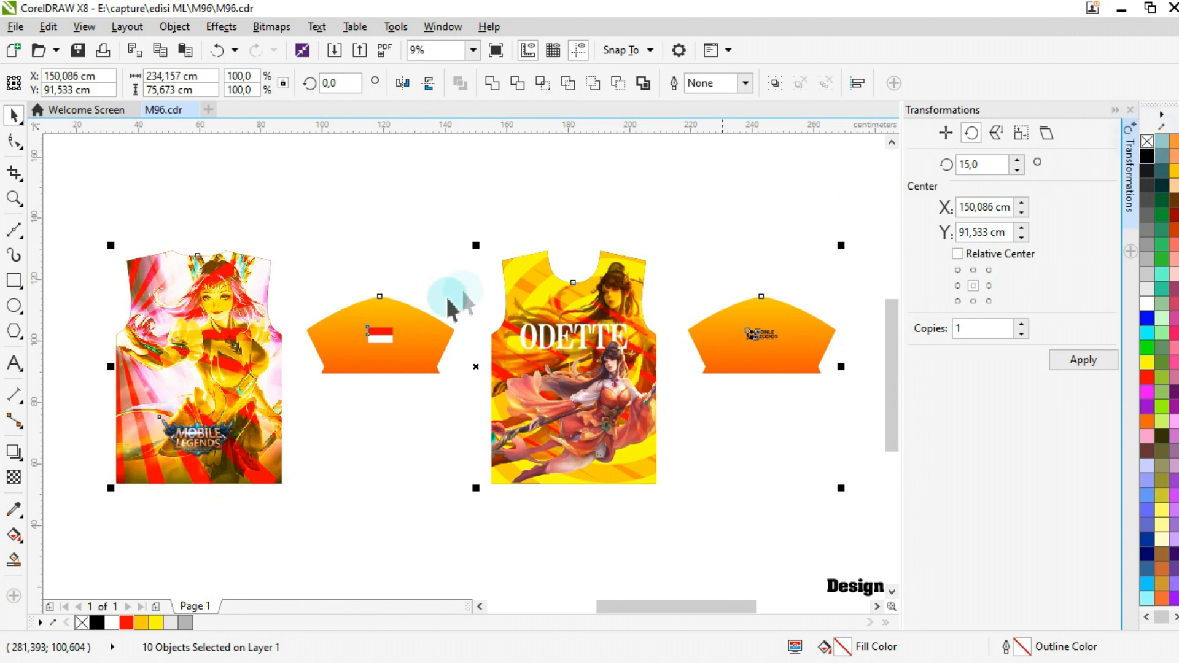
pyautogui.click(431, 248)
# Step: Shift both sleeves' fountain fill so Deep Yellow starts at mid-sleeve and the Red end sits closer below the hem
pyautogui.click(421, 327)
pyautogui.keyDown('shift'); pyautogui.click(710, 326); pyautogui.keyUp('shift')
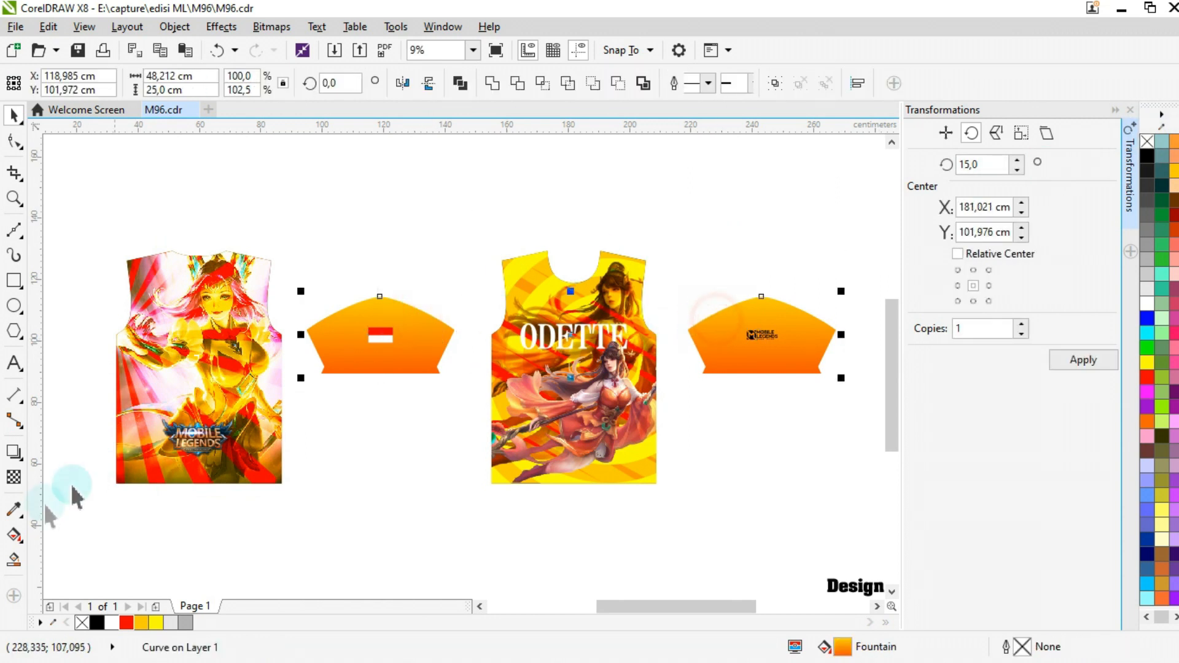
pyautogui.click(15, 535)
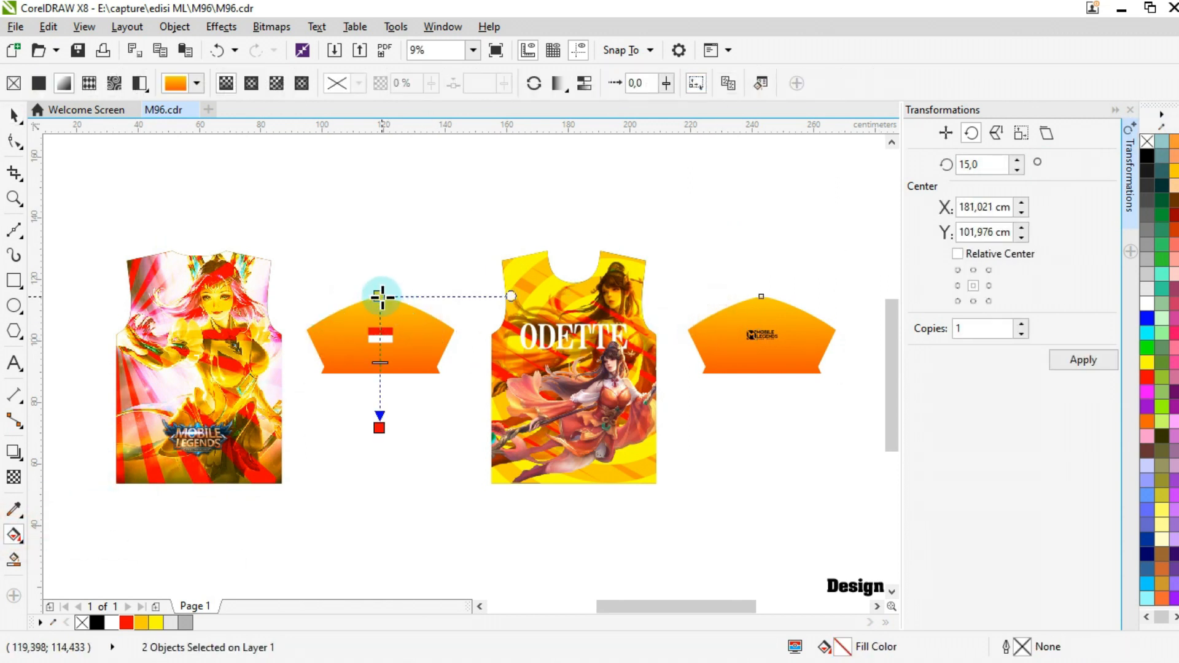
pyautogui.moveTo(382, 337); pyautogui.dragTo(379, 335)
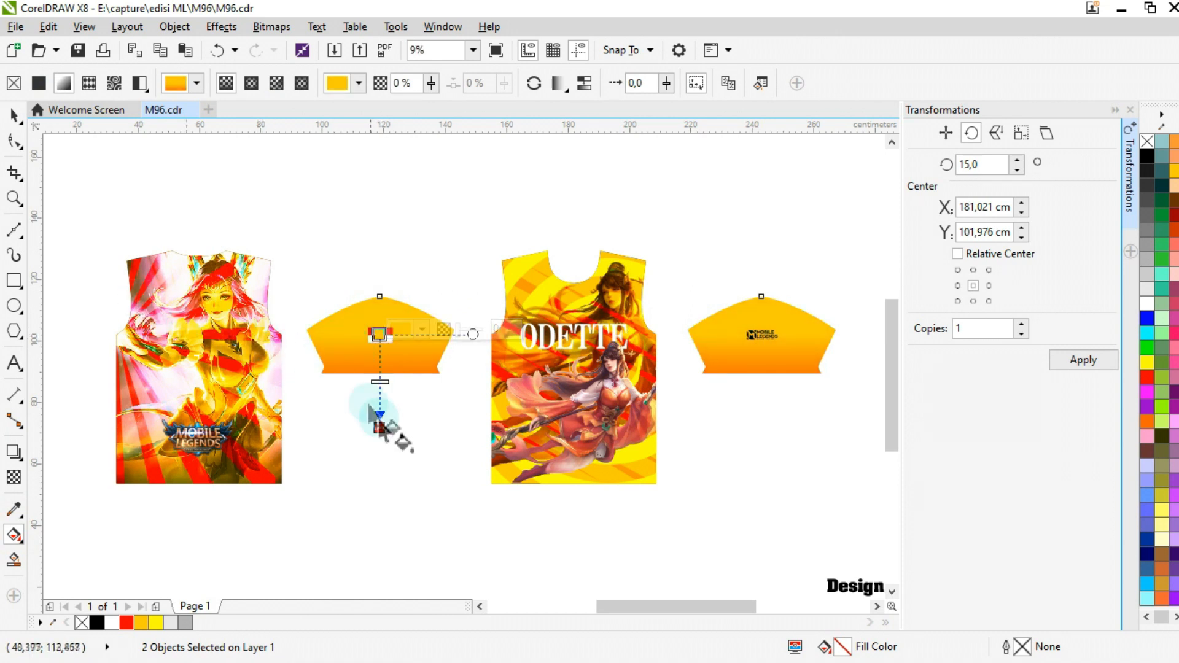
pyautogui.moveTo(378, 403); pyautogui.dragTo(379, 402)
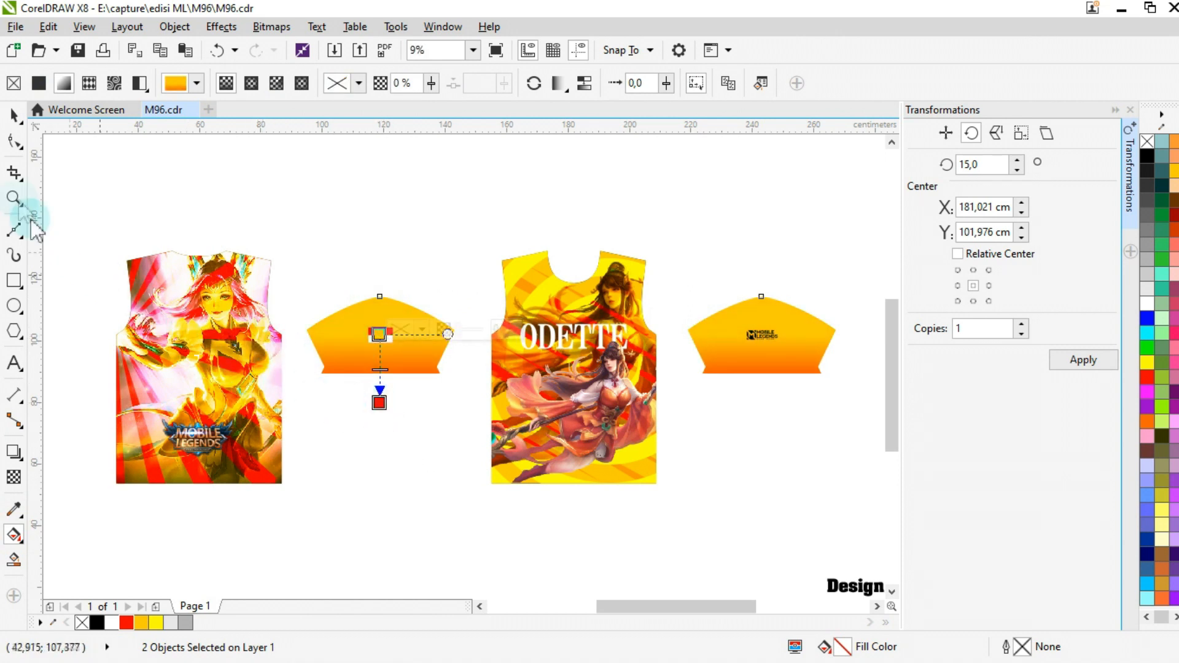
pyautogui.click(16, 115)
pyautogui.click(422, 212)
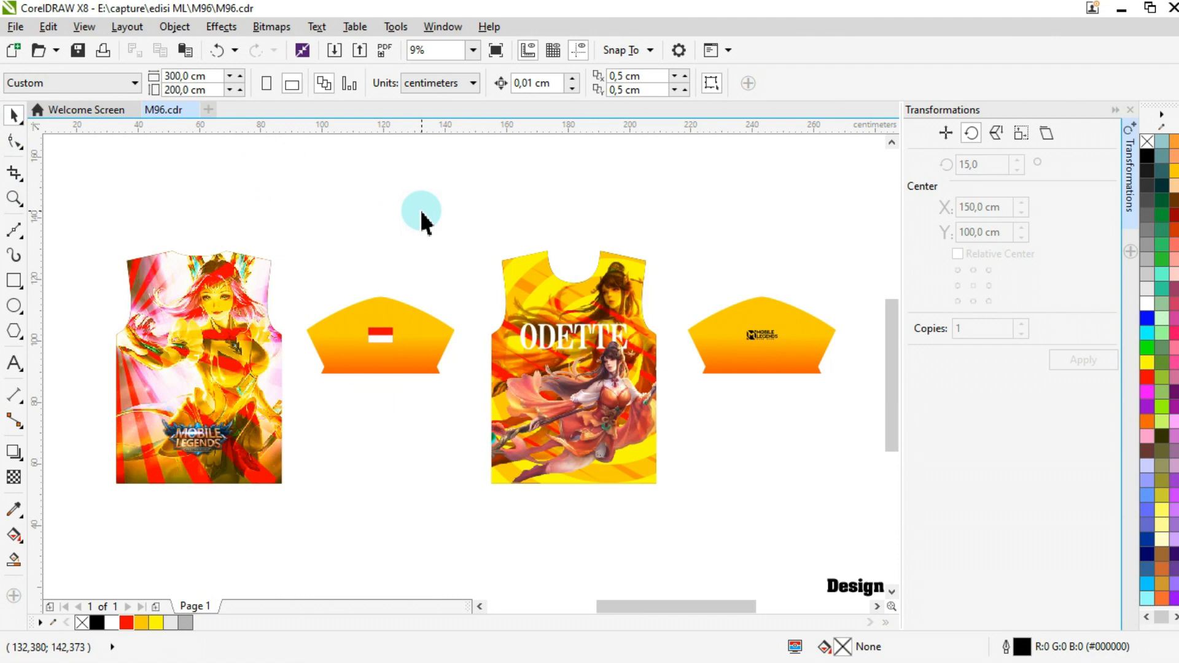